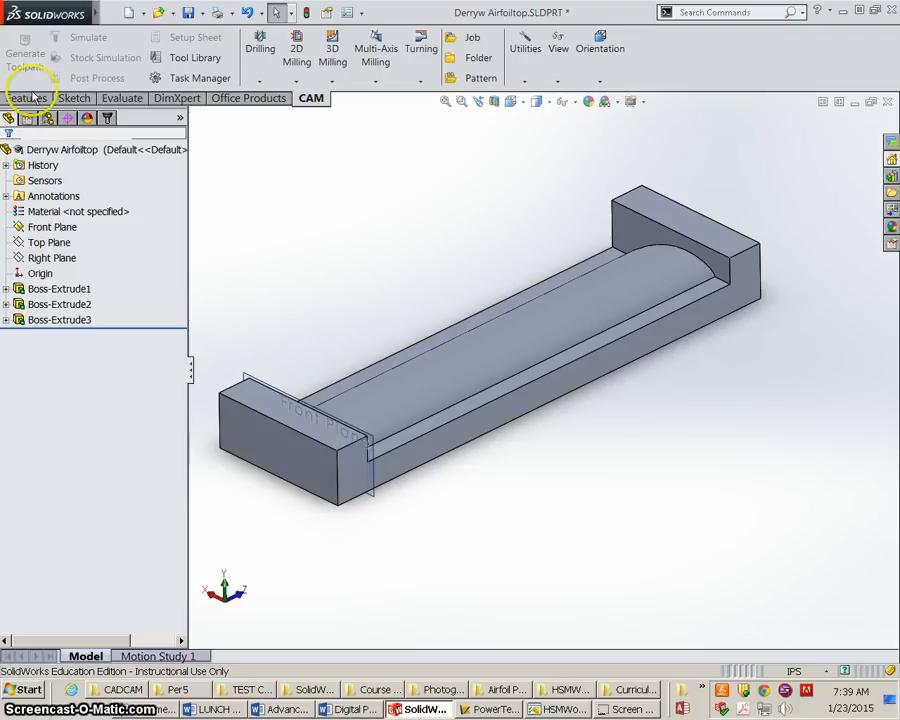
Step: Start a reference coordinate system with its origin at the near end block's top corner beside the long outer side face
left_click(26, 100)
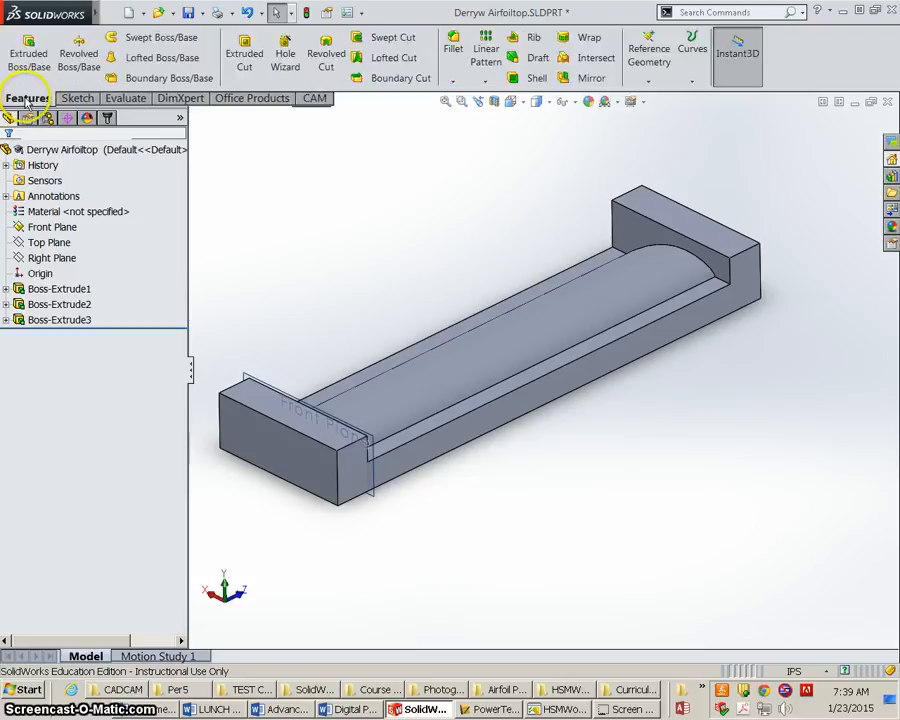
left_click(649, 84)
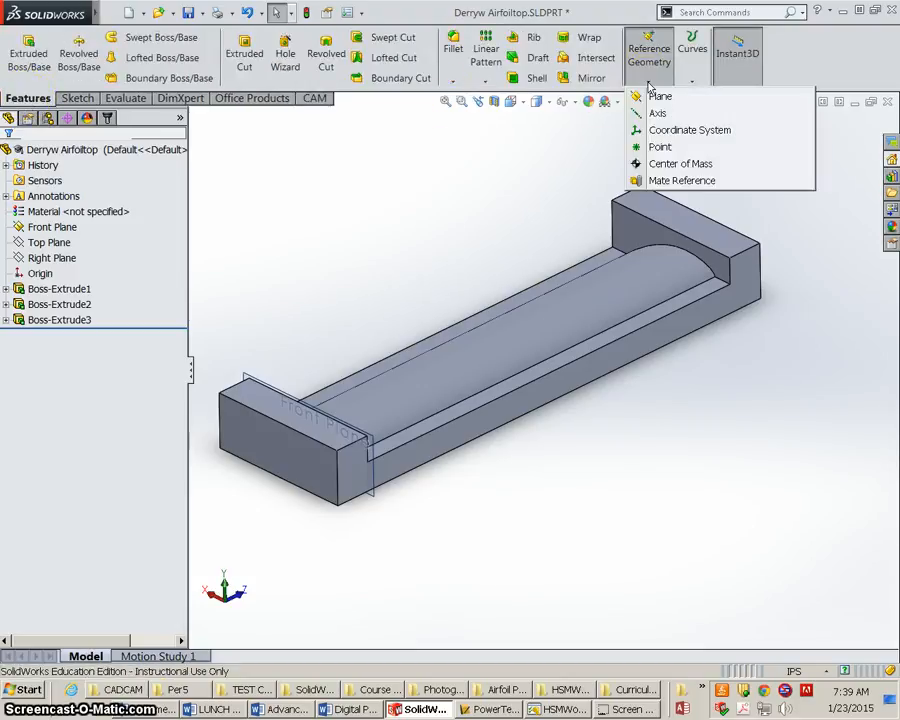
left_click(692, 131)
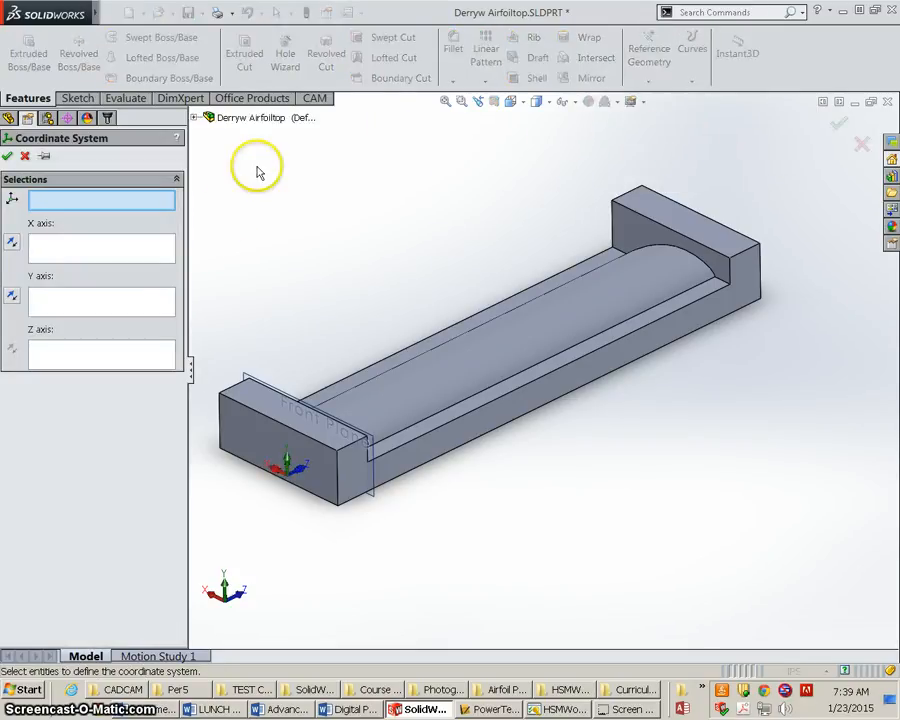
left_click(223, 387)
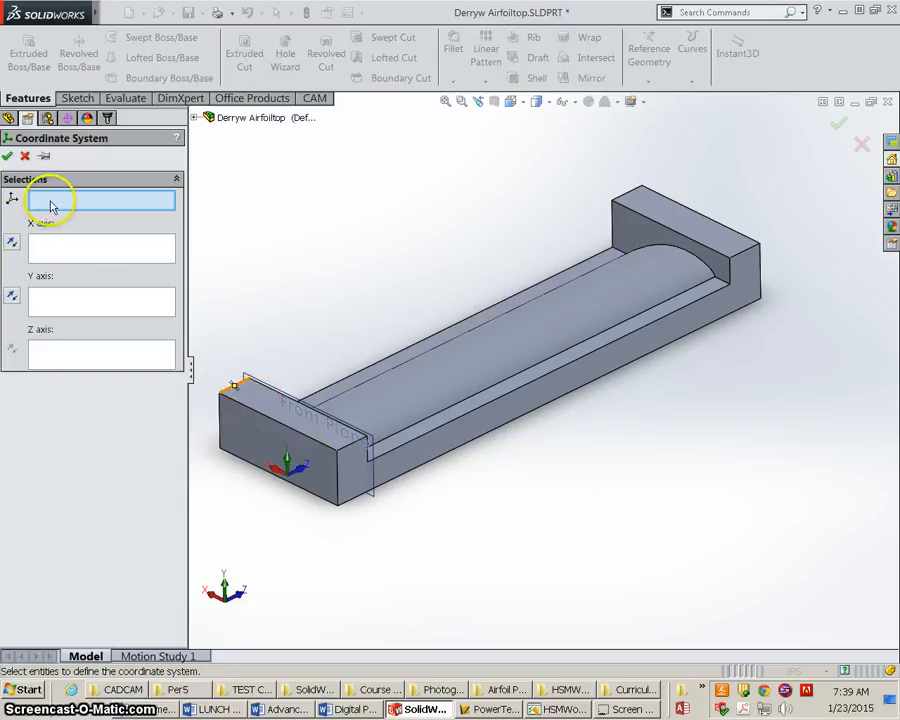
left_click(338, 455)
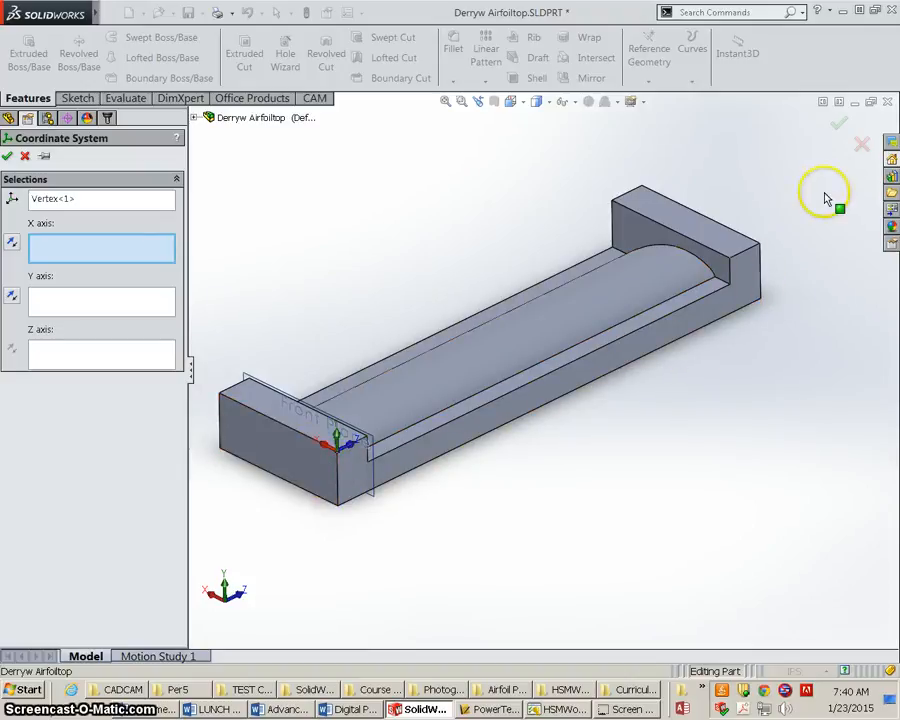
Step: Align the X axis with the end block's short lengthwise top edge and the Y axis with its front top edge, and create the coordinate system
scroll(382, 432, "down", 5)
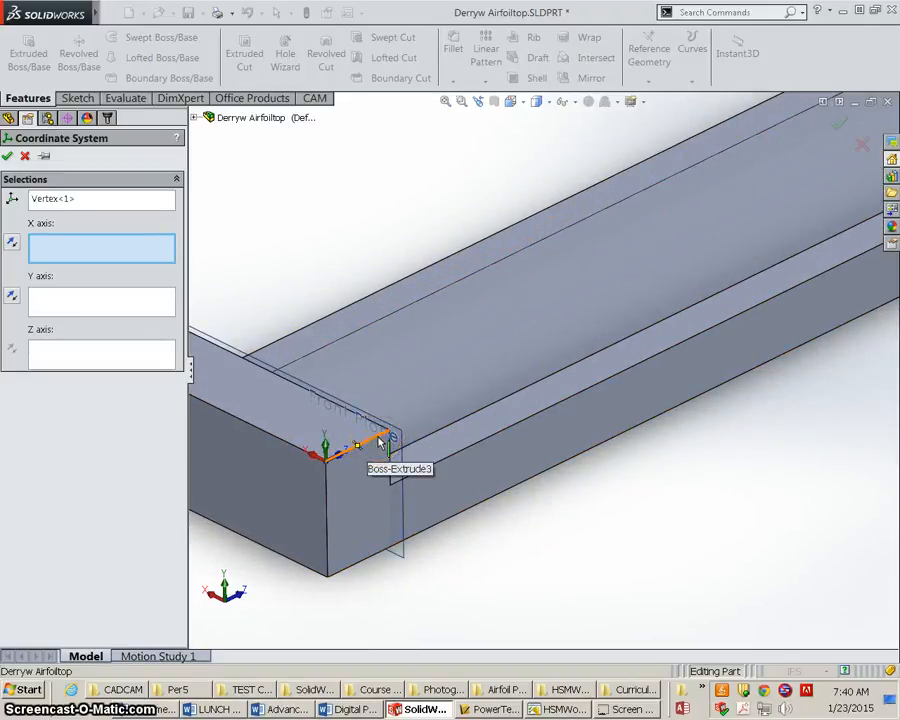
left_click(381, 441)
middle_click_drag(360, 505, 390, 432)
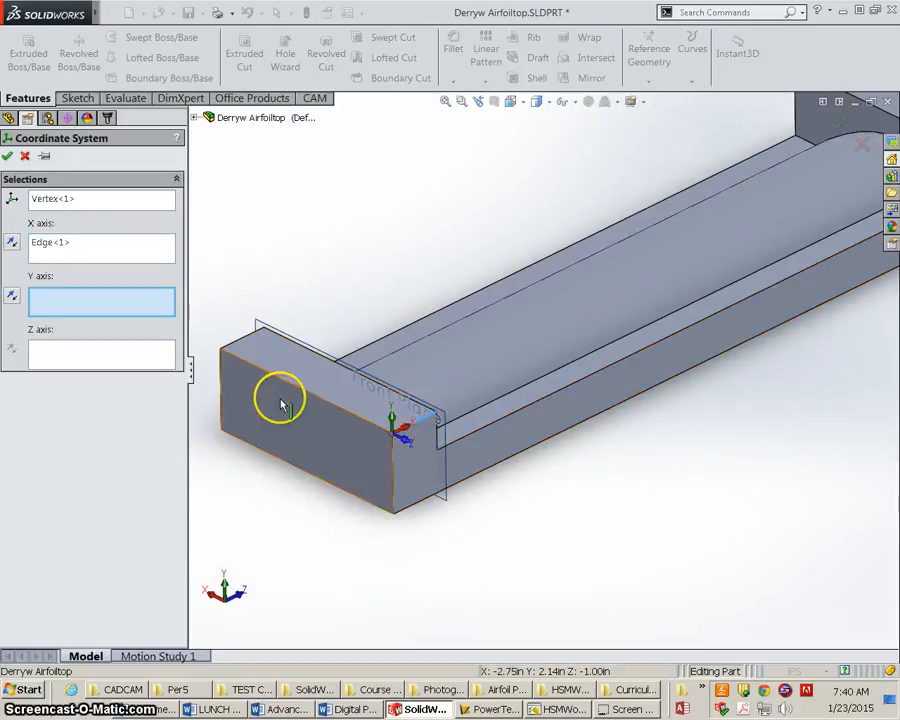
left_click(357, 420)
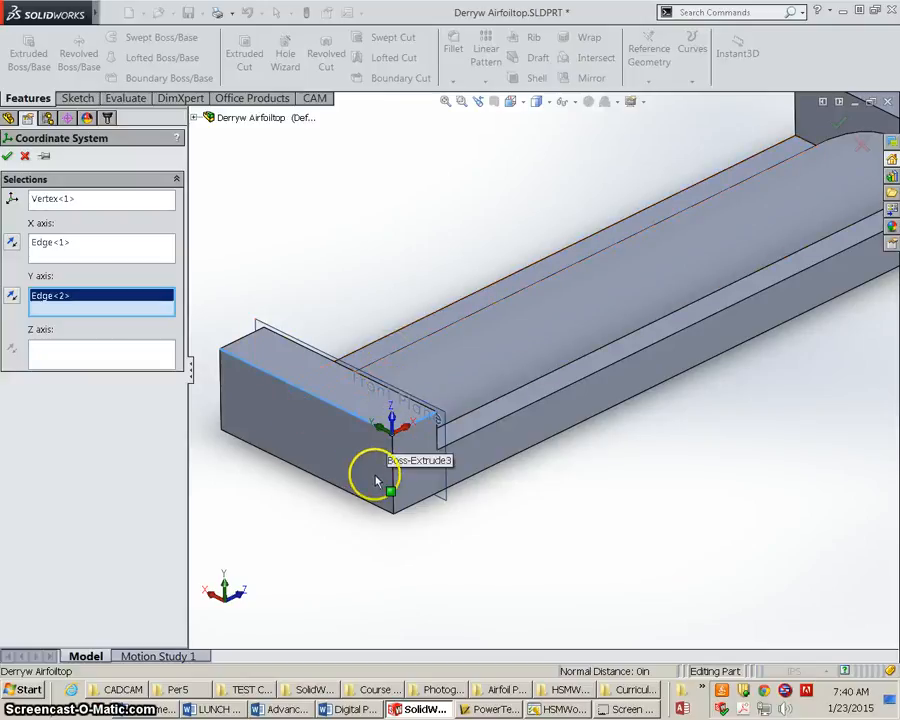
left_click(12, 296)
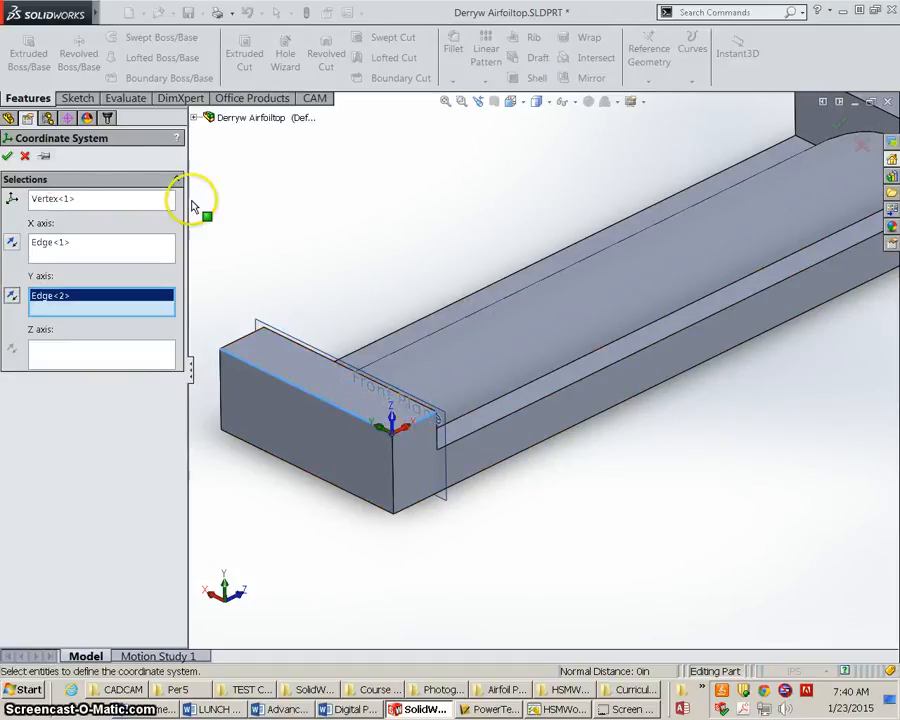
left_click(8, 159)
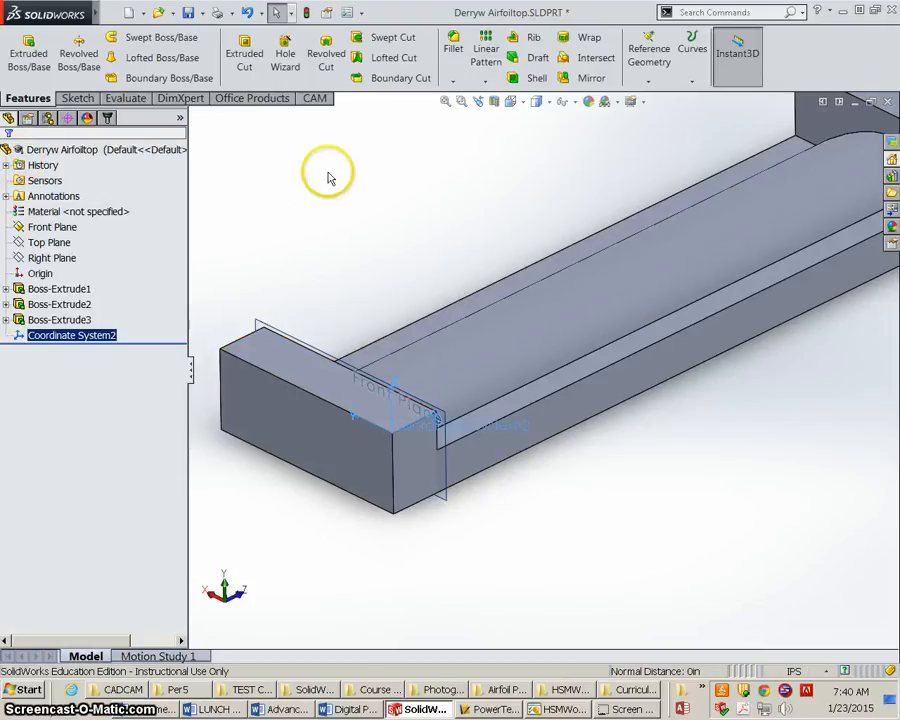
Step: Create a CAM job for the airfoil part with the stock defined as a Fixed Size Box
left_click(316, 99)
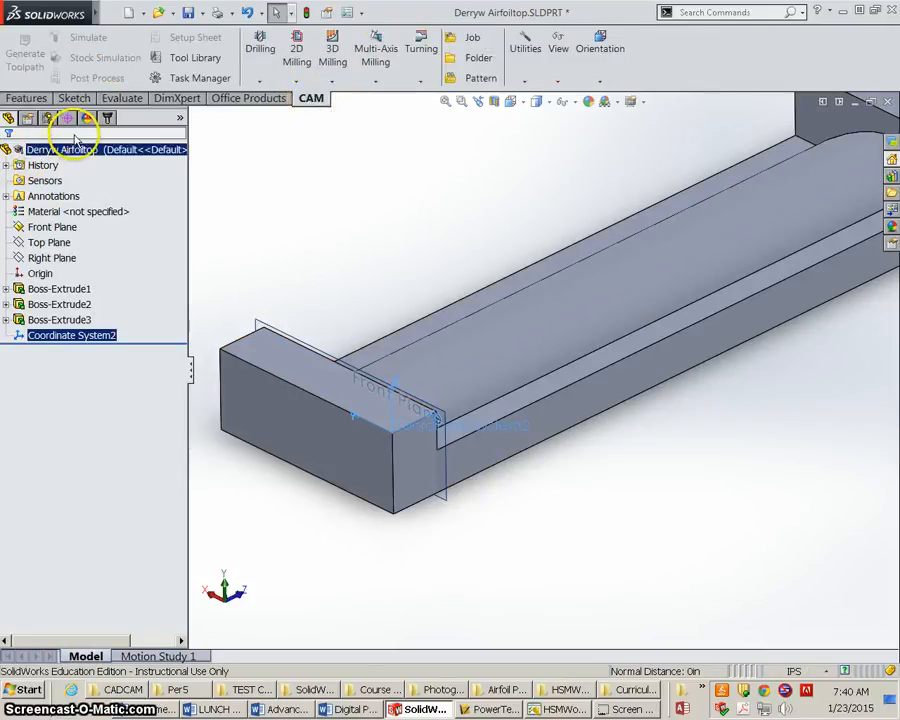
left_click(108, 118)
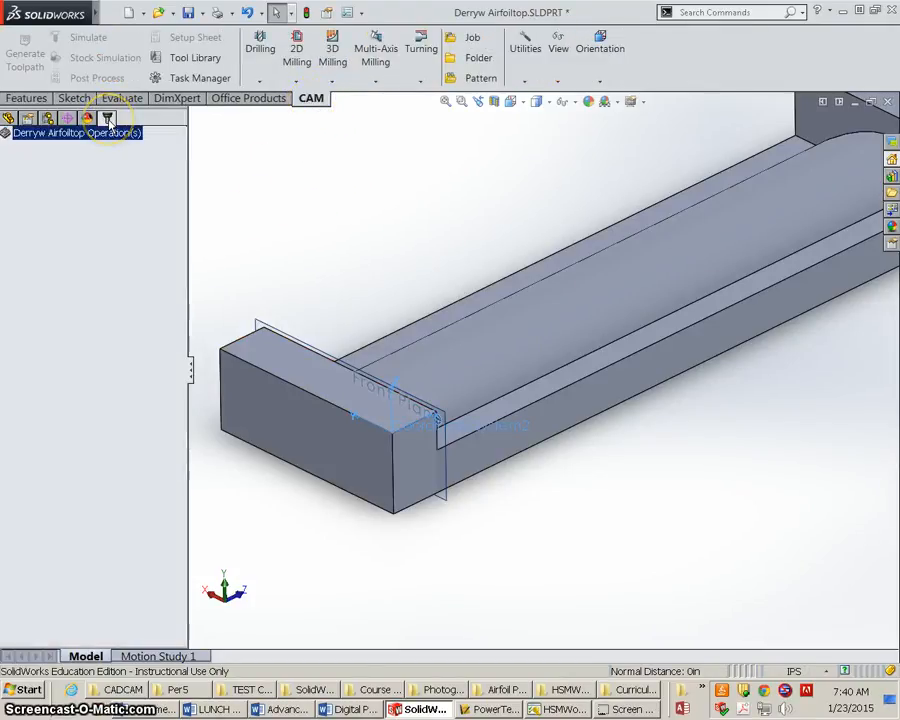
left_click(463, 40)
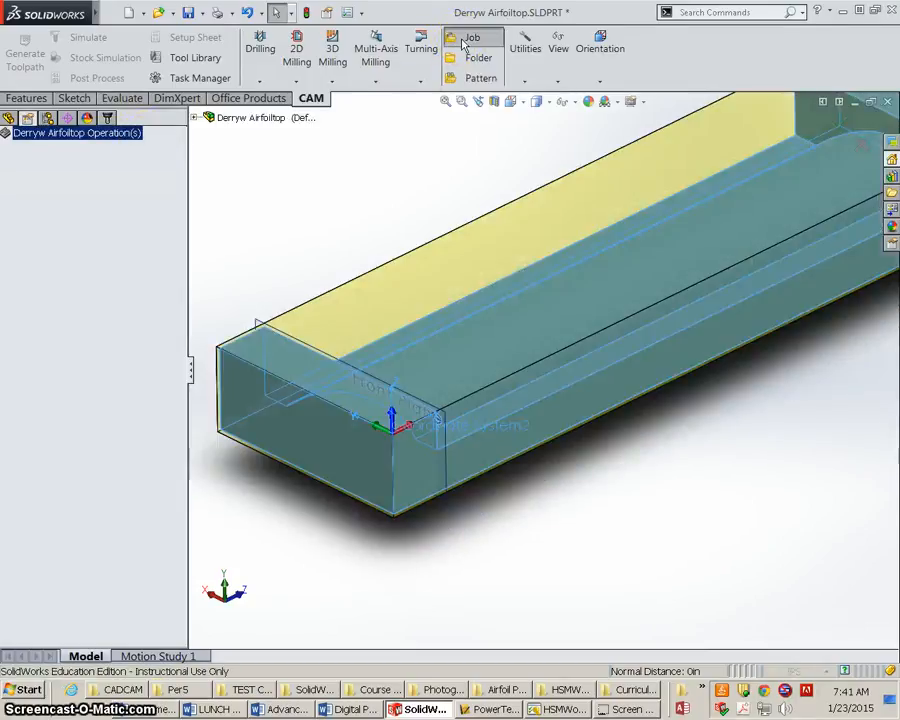
scroll(516, 355, "up", 3)
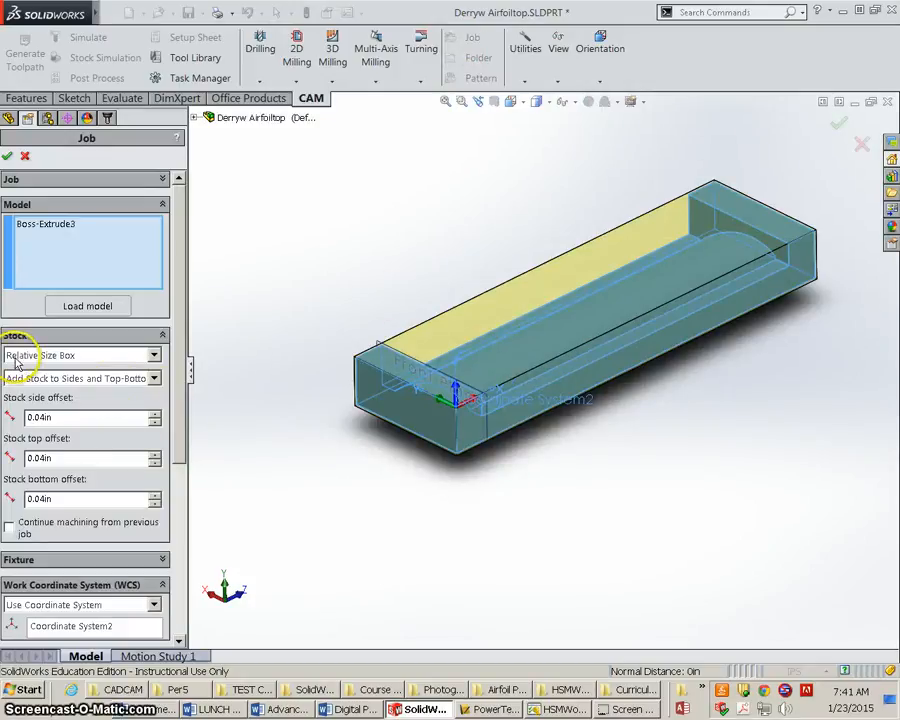
left_click(154, 357)
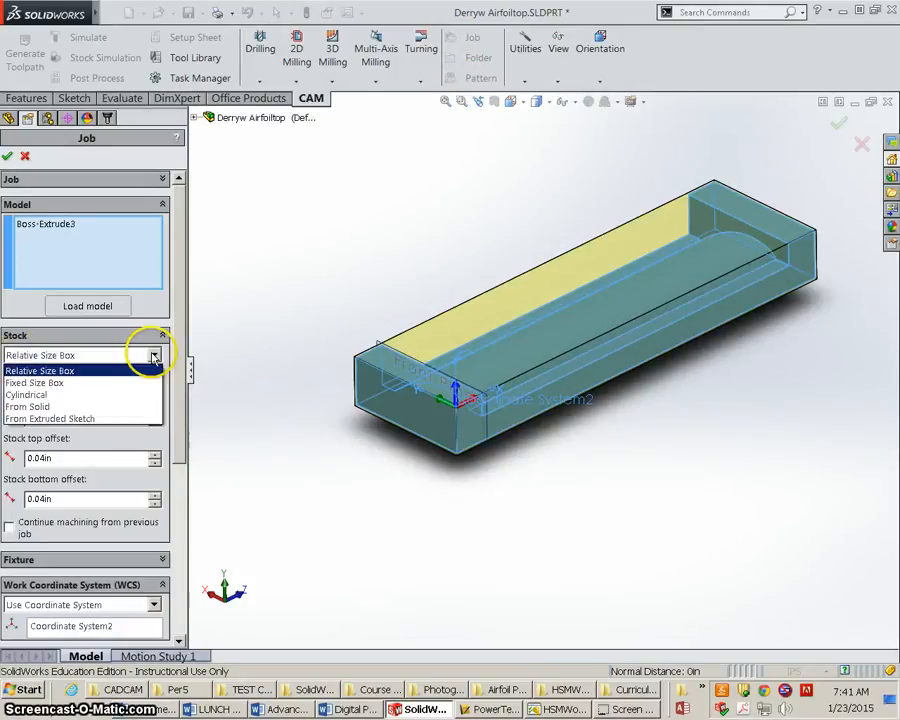
left_click(73, 383)
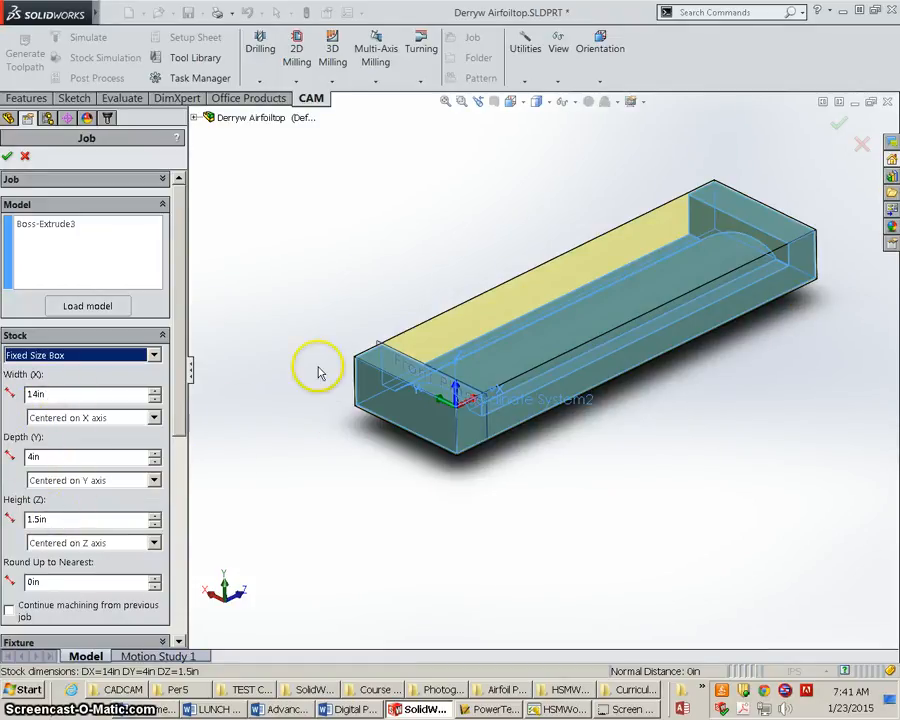
mouse_move(180, 372)
left_mouse_down()
mouse_move(170, 464)
mouse_move(172, 355)
left_mouse_up()
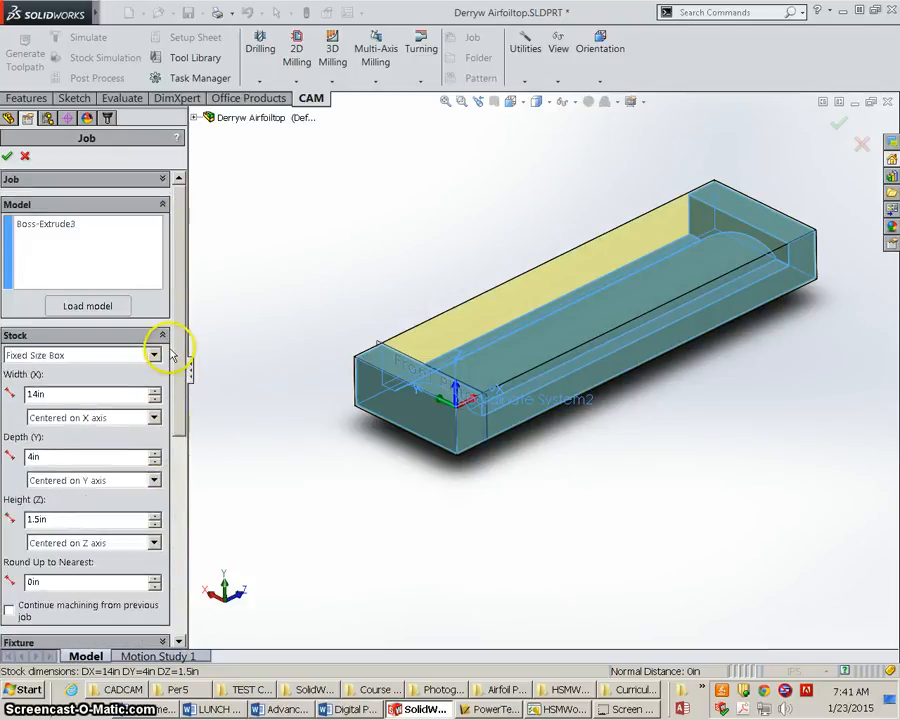
left_click(7, 157)
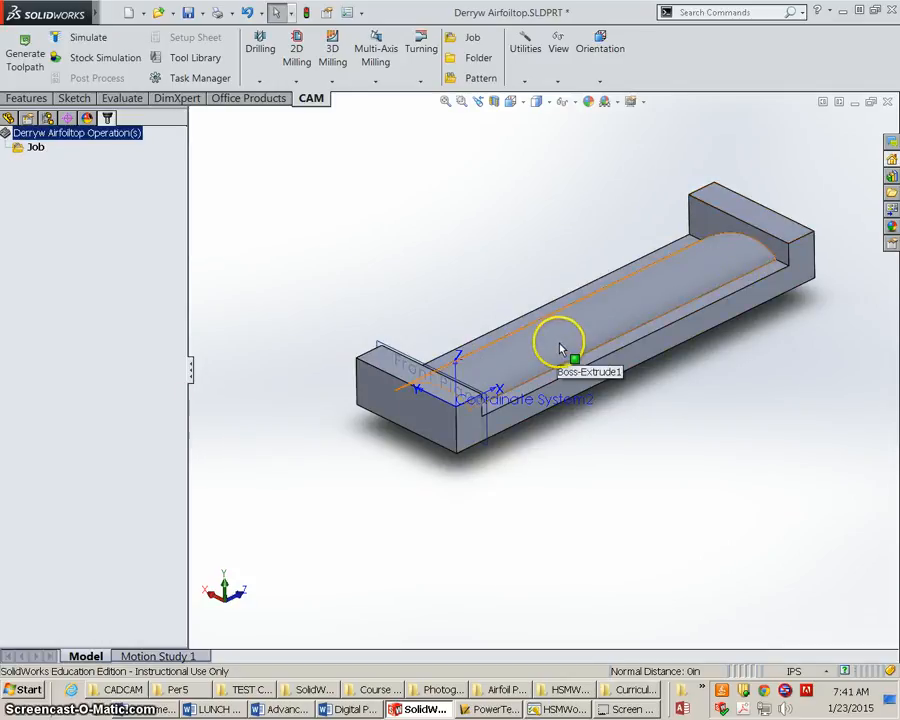
Step: Start a 3D Scallop operation and add the airfoil's near long edge and far curved end edge to the machining boundary
mouse_move(562, 346)
middle_mouse_down()
mouse_move(540, 322)
mouse_move(567, 347)
mouse_move(581, 317)
mouse_move(558, 346)
middle_mouse_up()
scroll(722, 328, "down", 2)
scroll(711, 331, "up", 1)
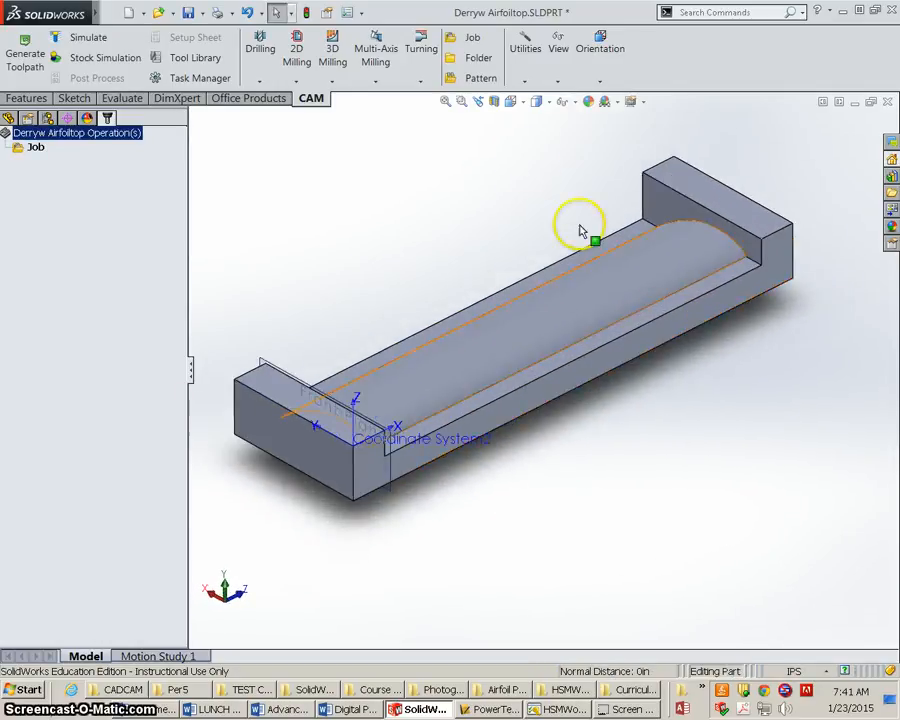
left_click(334, 82)
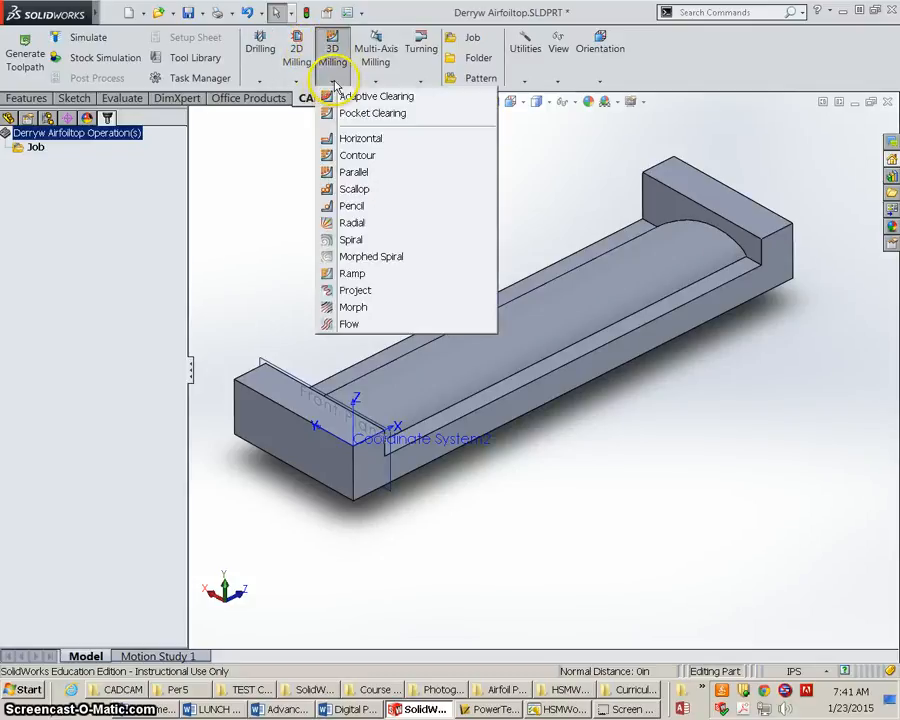
left_click(351, 190)
left_click(648, 250)
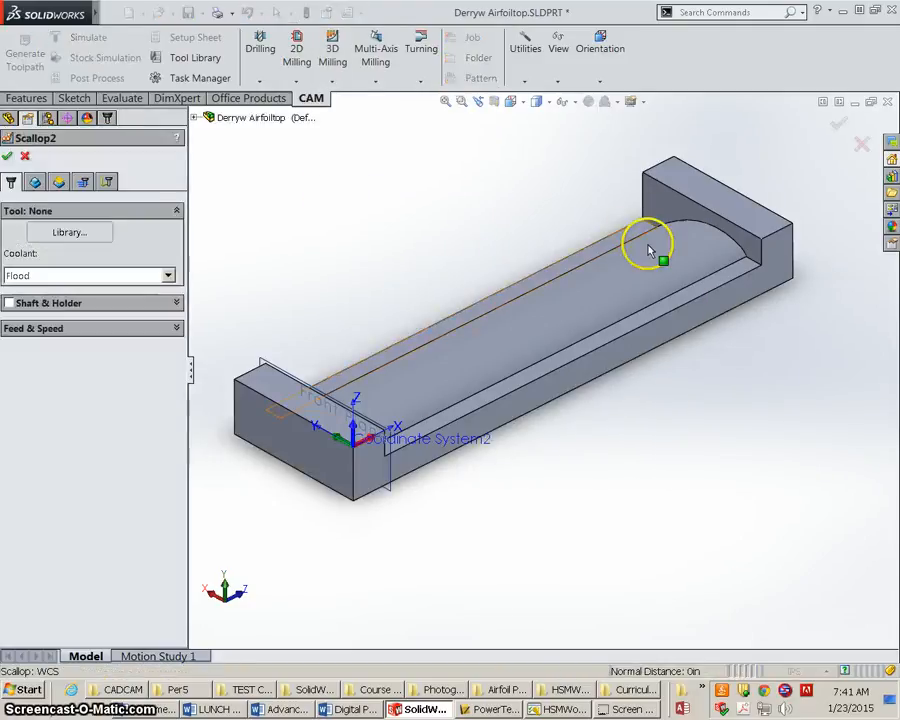
scroll(630, 275, "down", 3)
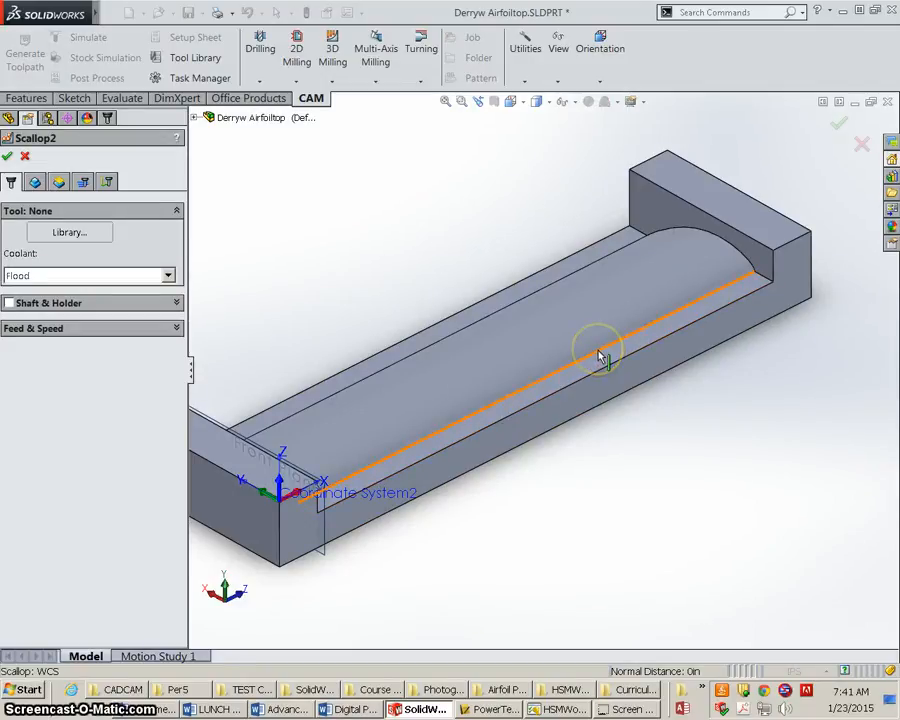
left_click(598, 357)
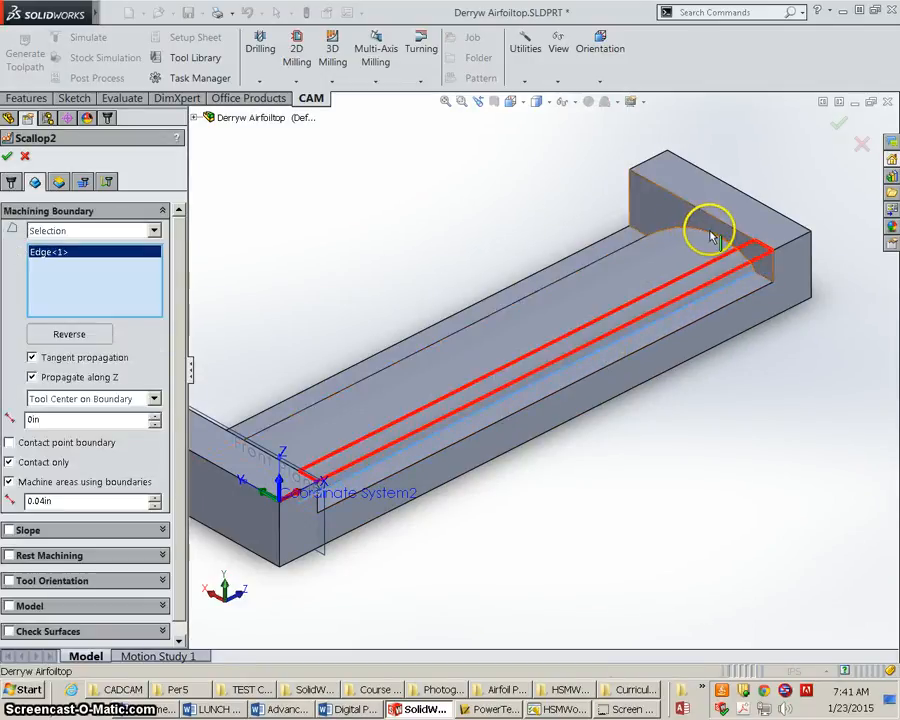
left_click(707, 235)
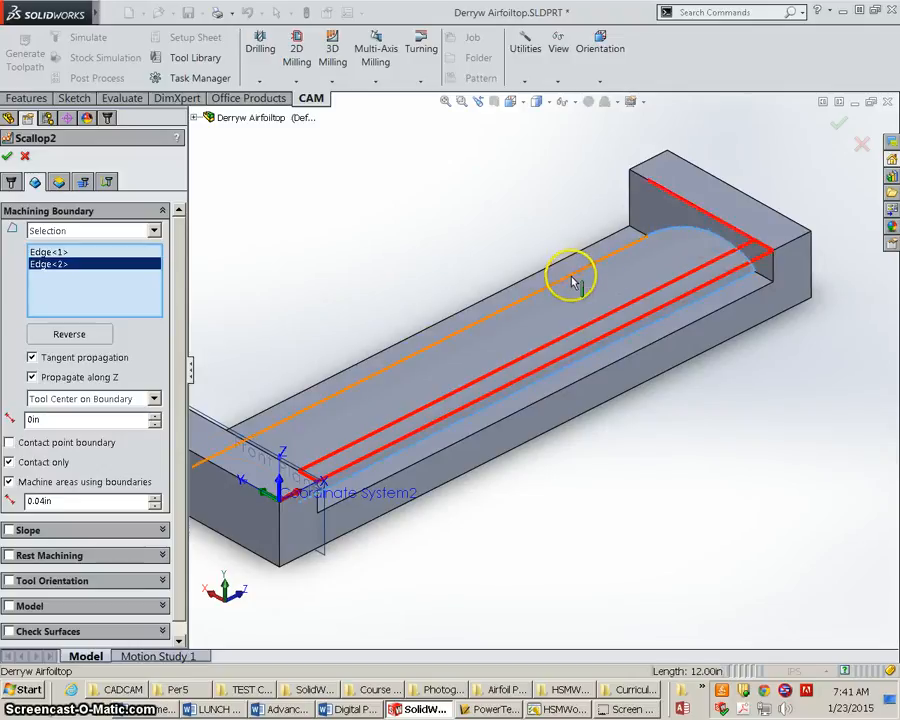
Step: Add the airfoil's curved face and the curved edge at its near end to the machining boundary selection
left_click(420, 346)
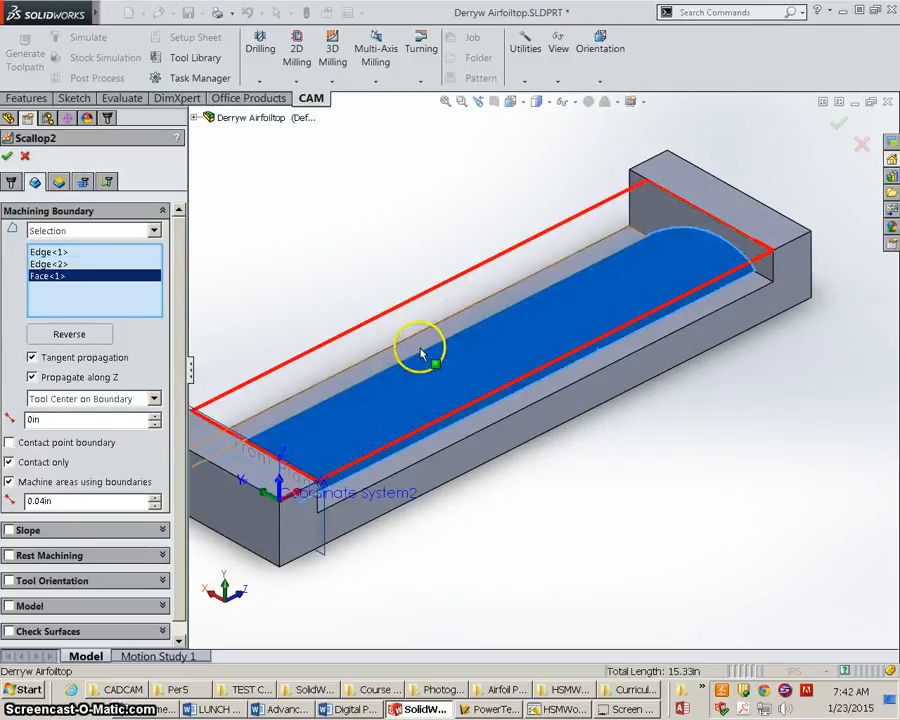
scroll(348, 377, "down", 3)
scroll(348, 377, "up", 3)
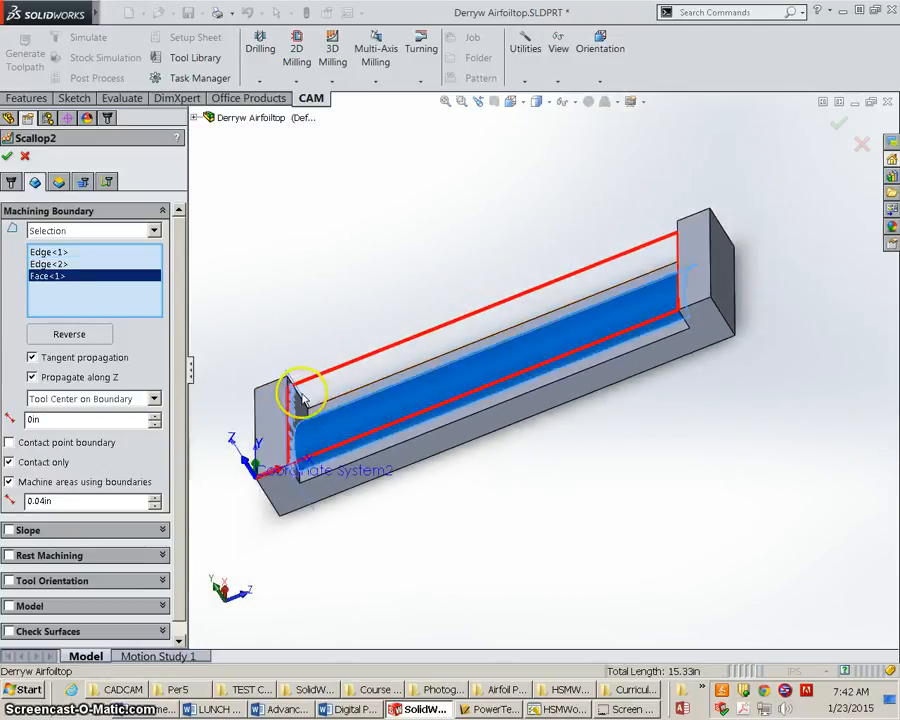
scroll(283, 497, "down", 4)
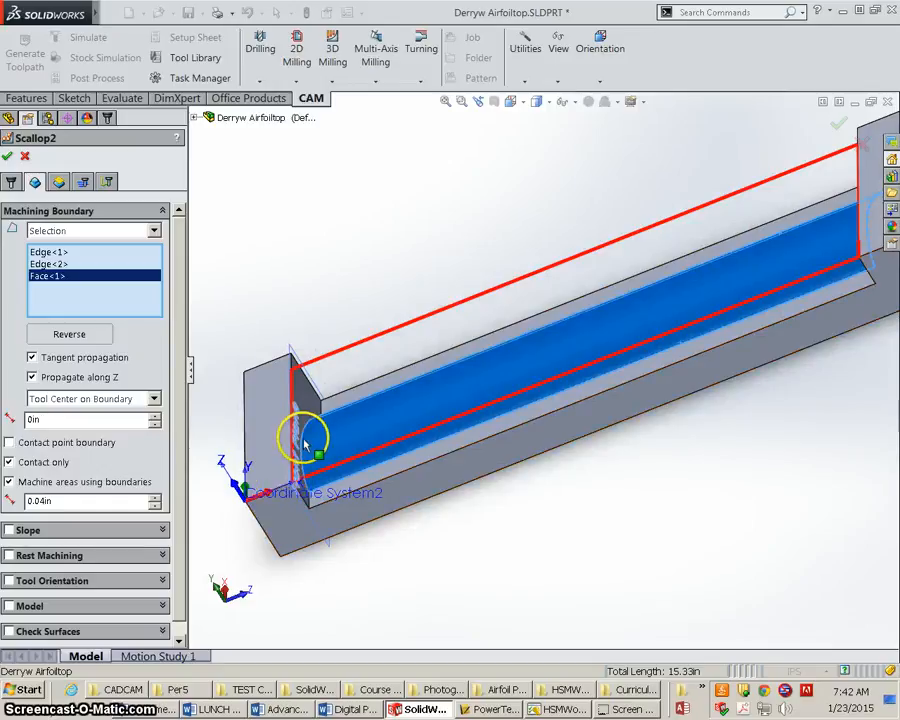
left_click(304, 451)
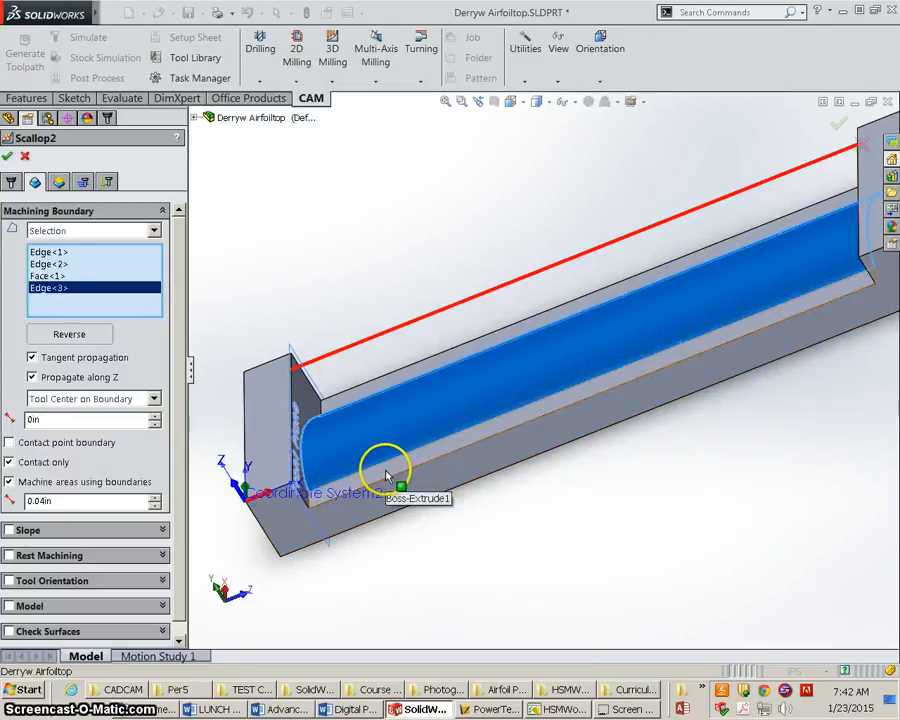
Step: Remove the airfoil face from the machining boundary selection, keeping only the edges
middle_click_drag(384, 466, 446, 426)
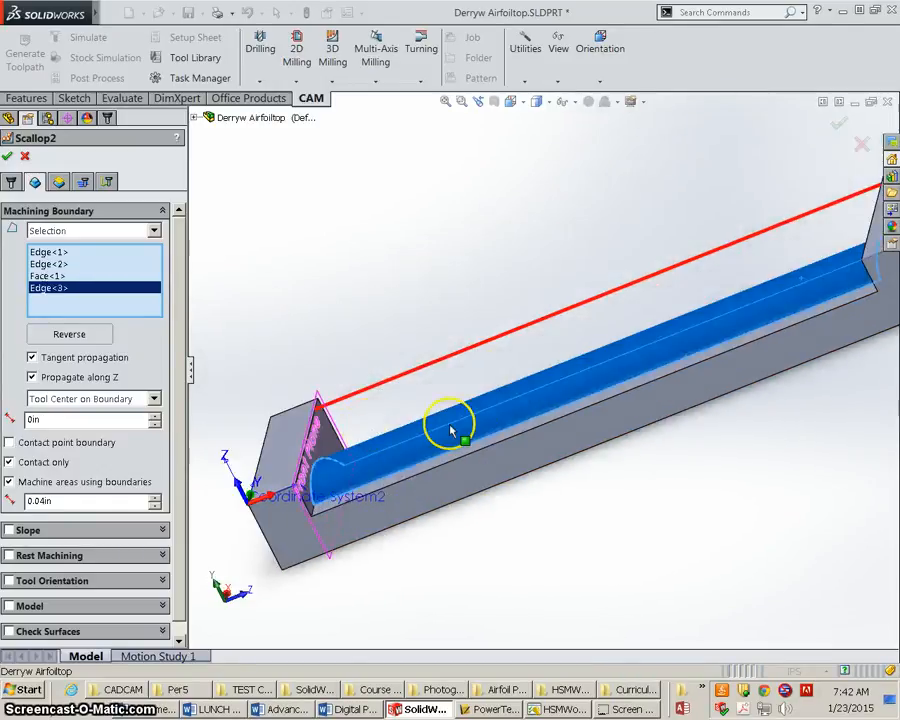
middle_click_drag(528, 416, 621, 378)
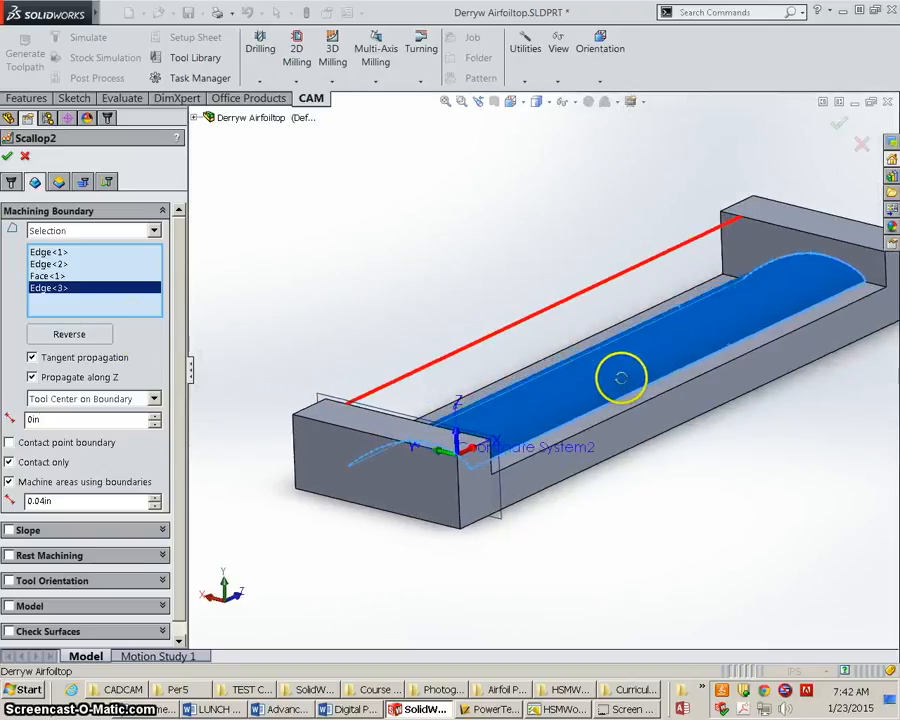
left_click(50, 276)
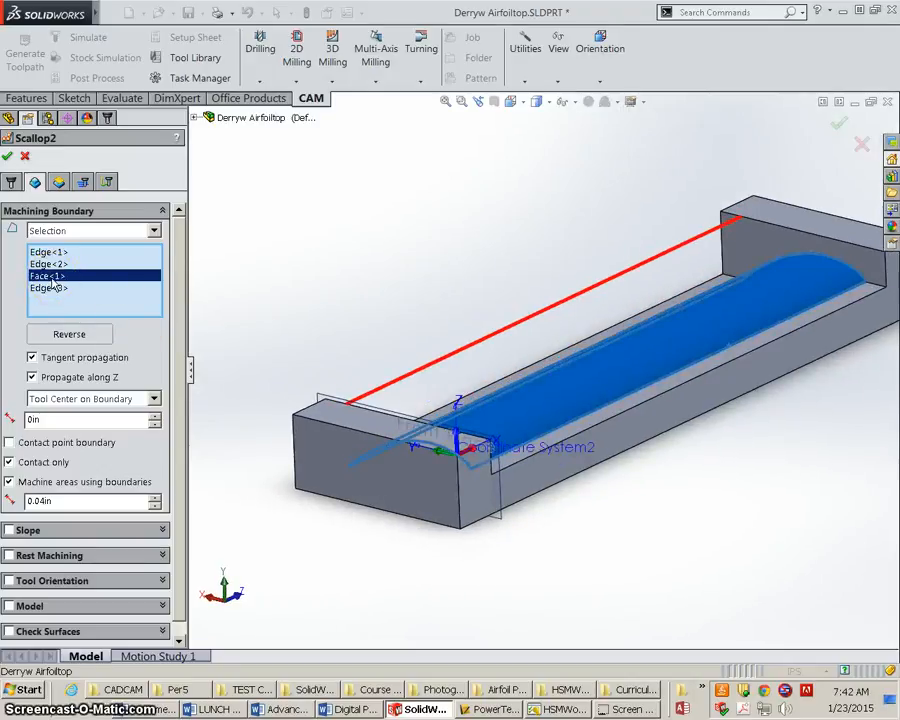
right_click(53, 286)
left_click(96, 305)
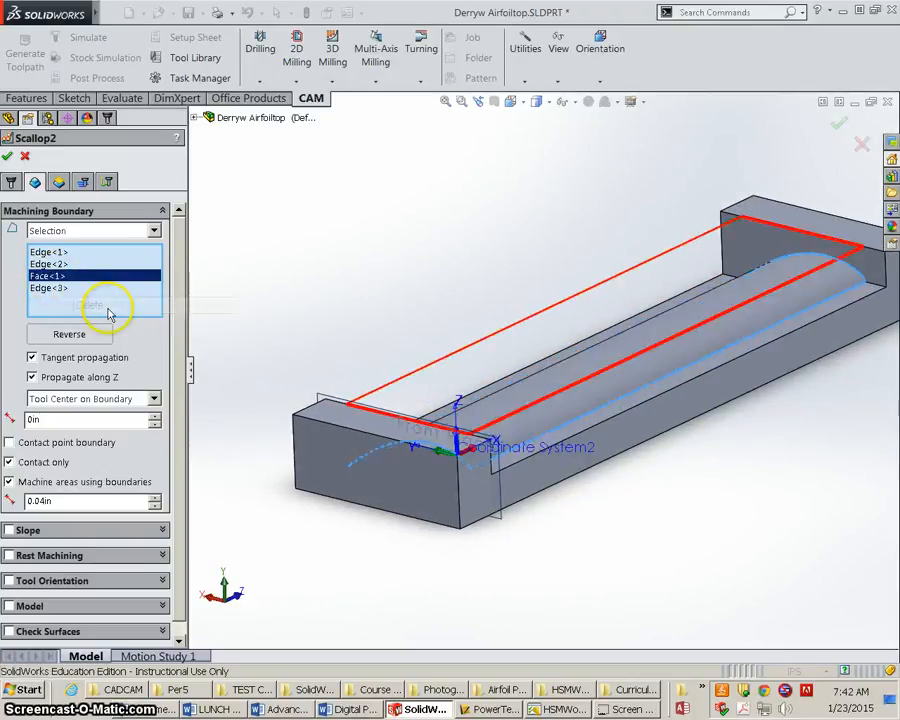
Step: Add the airfoil's remaining long edge to the Scallop machining boundary to close the loop around the curved surface
middle_click_drag(442, 446, 476, 450)
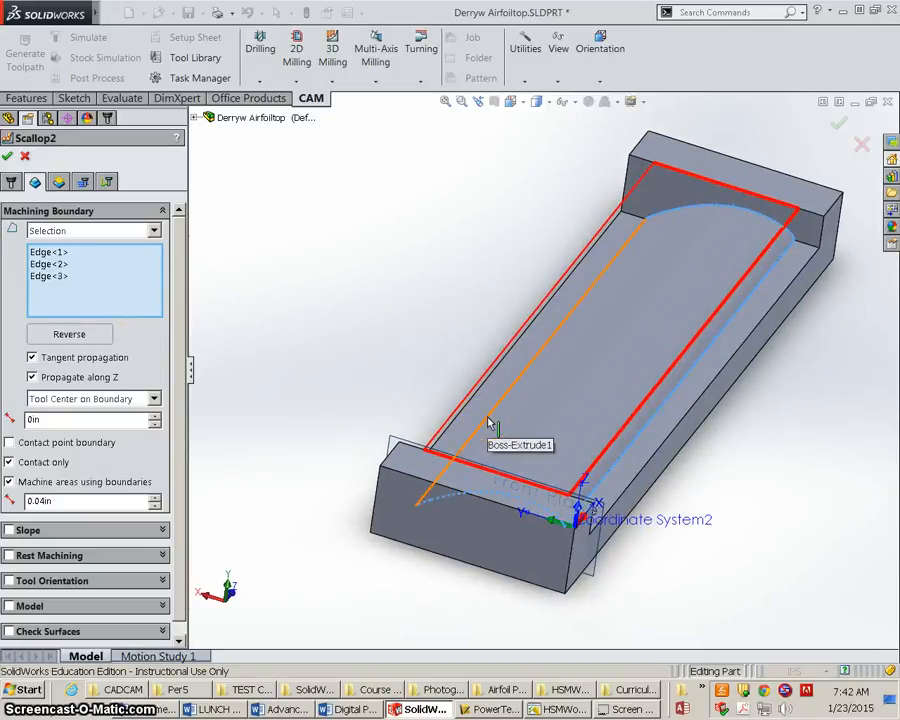
left_click(465, 430)
left_click(154, 426)
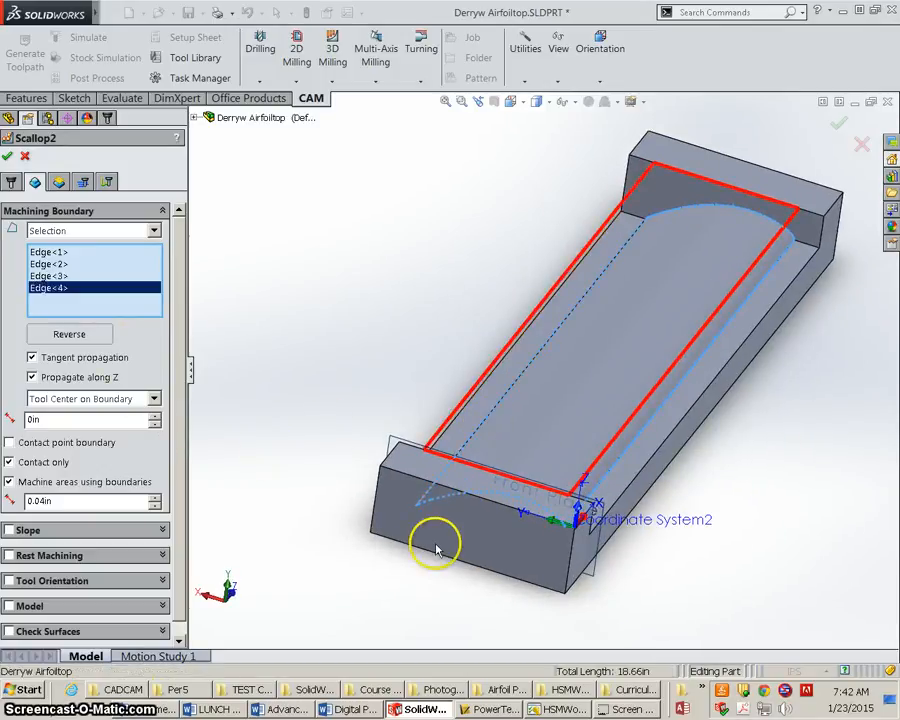
middle_click_drag(474, 526, 440, 514)
scroll(311, 514, "up", 1)
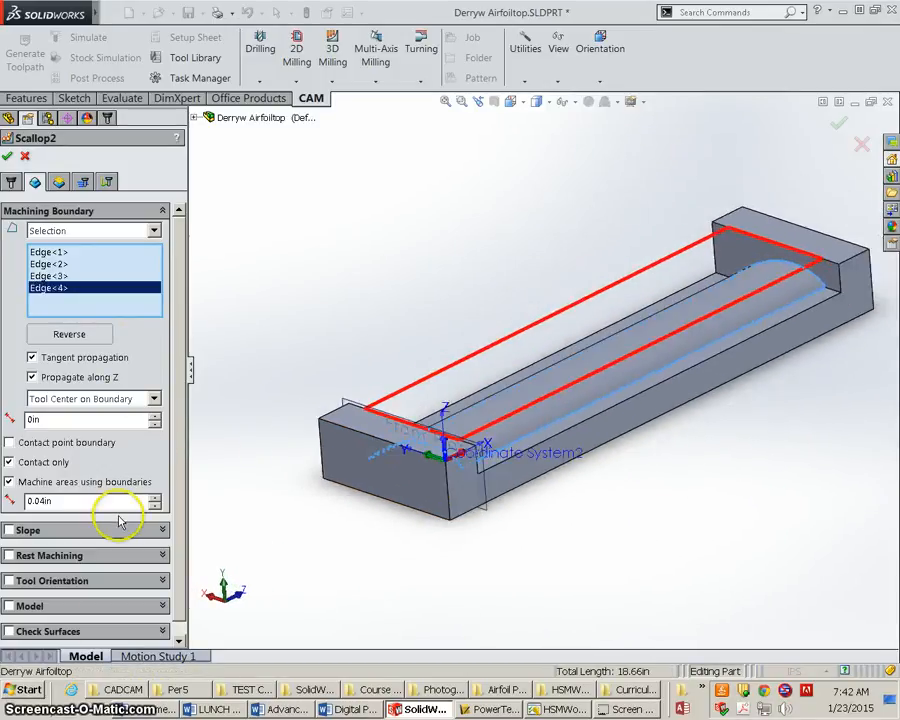
Step: Enable check surfaces for the Scallop operation and pick the inner faces of the two raised end blocks
scroll(181, 440, "down", 1)
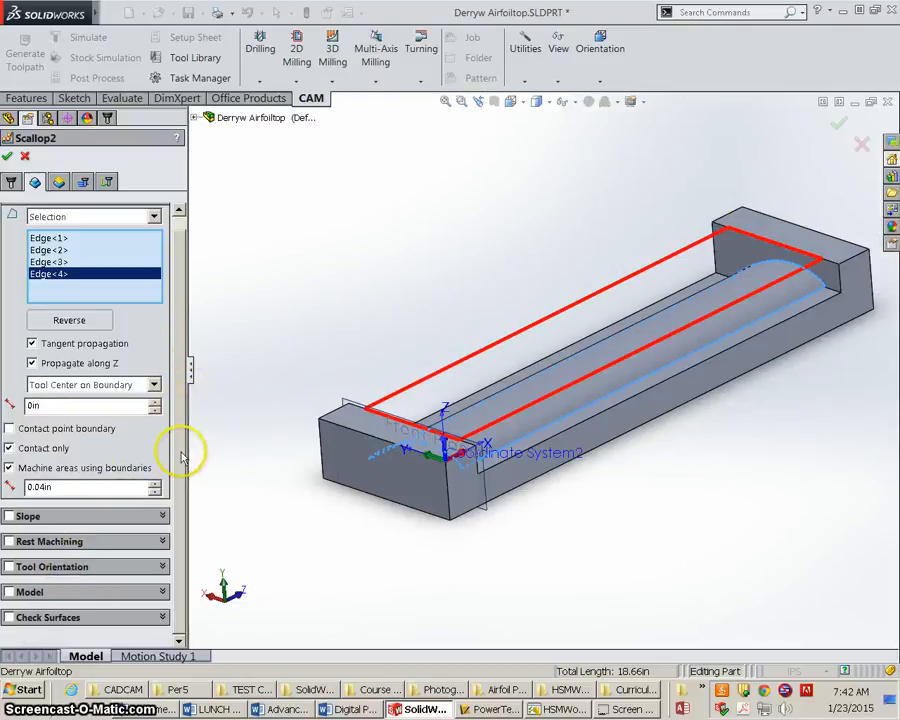
left_click(9, 618)
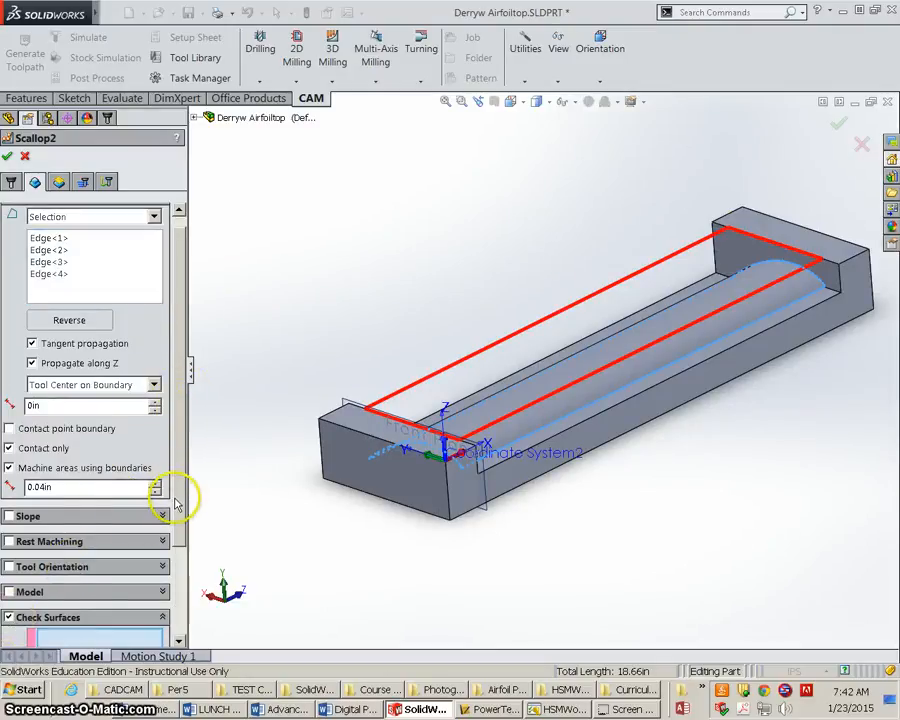
scroll(177, 525, "down", 5)
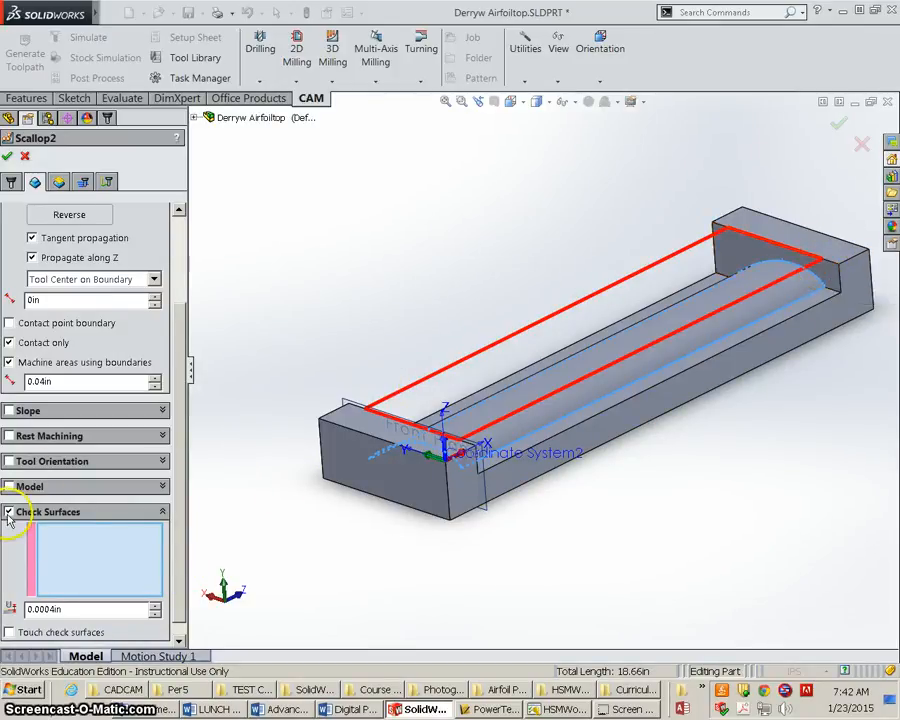
left_click(826, 276)
middle_click_drag(812, 336, 613, 422)
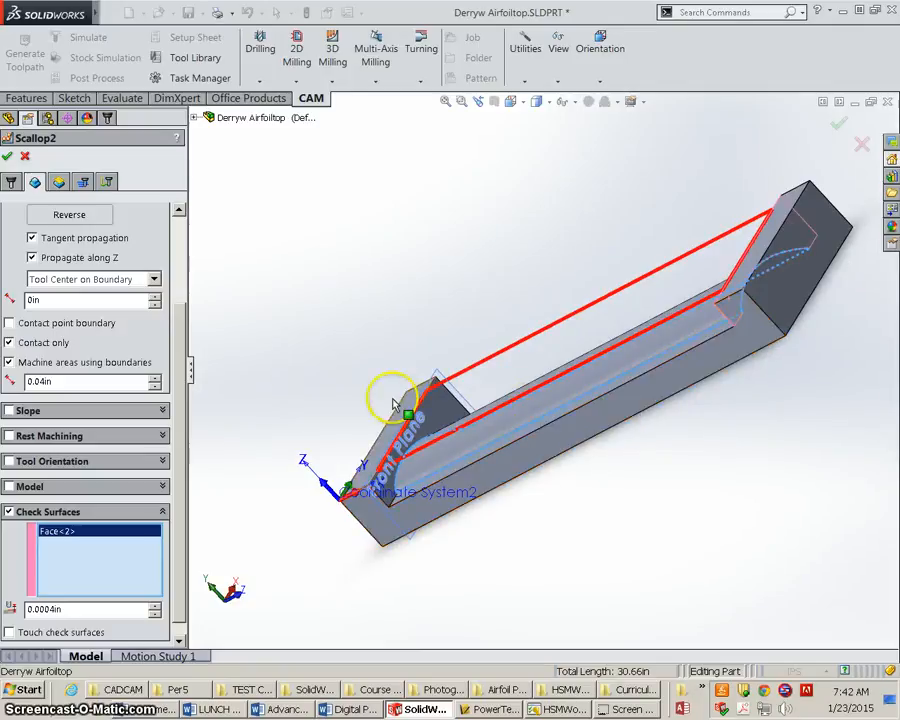
left_click(438, 411)
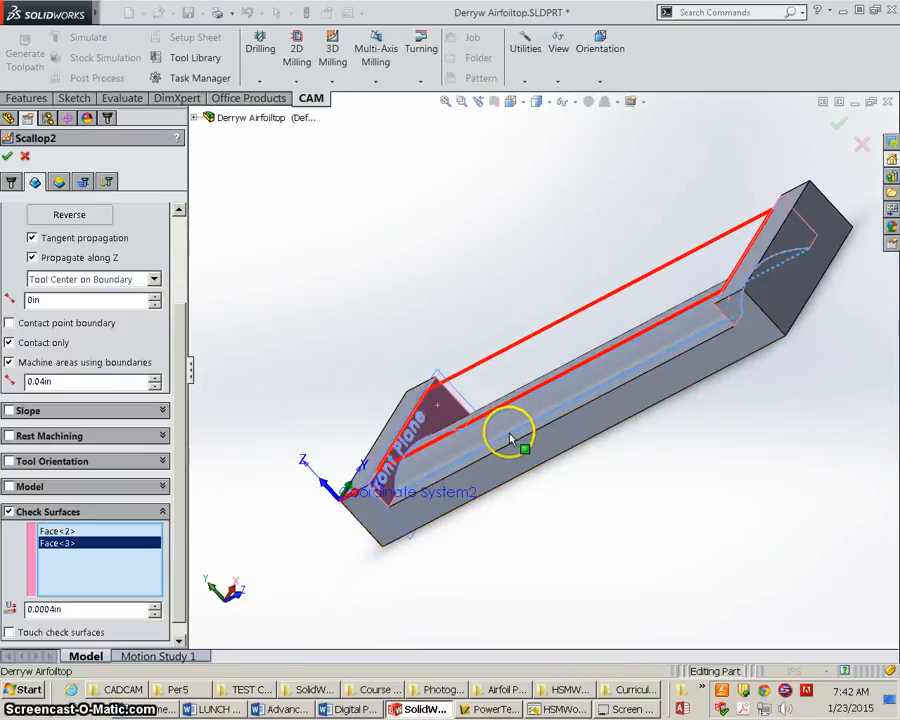
middle_click_drag(512, 432, 612, 370)
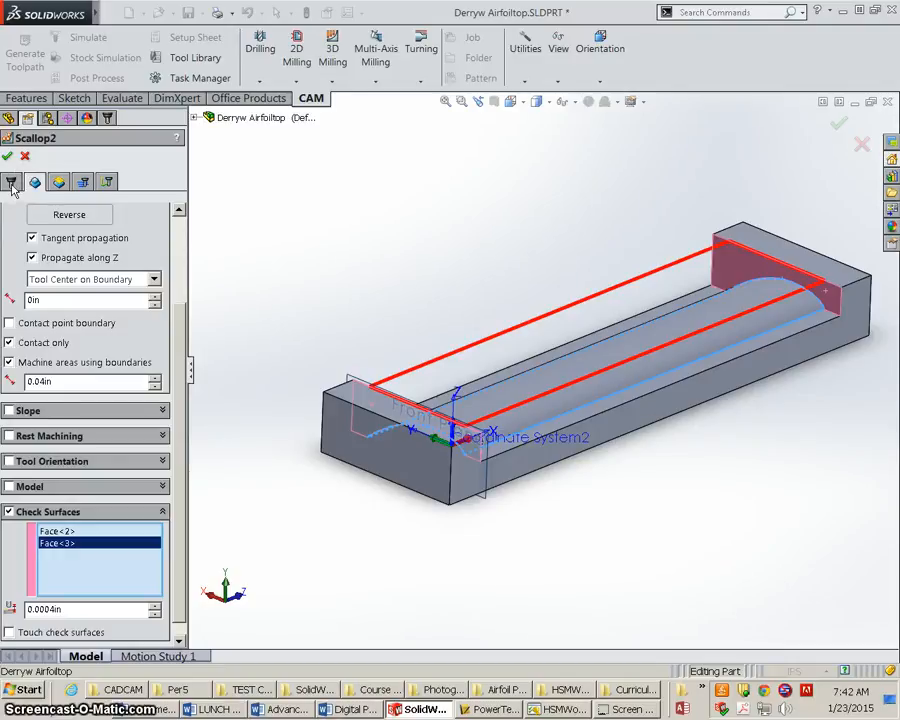
Step: Filter the sample tool libraries by a diameter of .5 and assign the unnumbered Ø1/2" ball mill to the Scallop operation
left_click(12, 184)
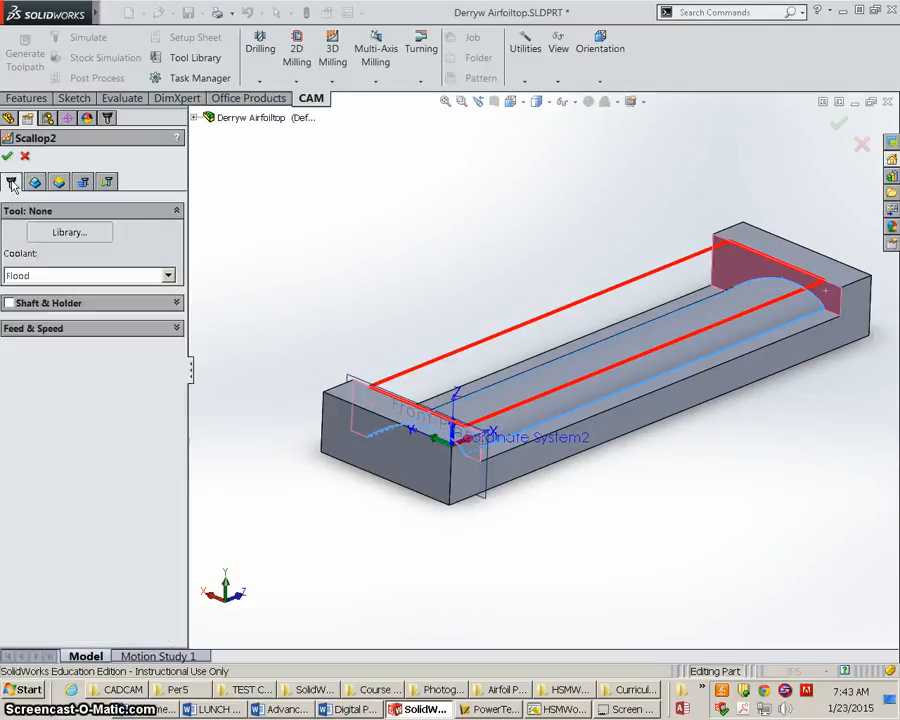
left_click(69, 232)
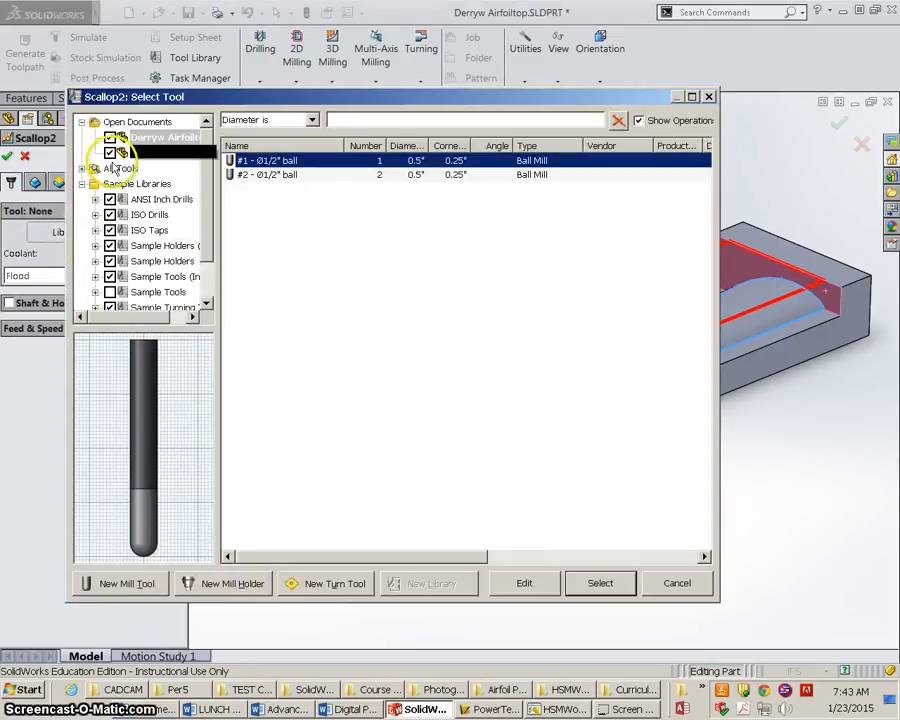
left_click(122, 185)
left_click(344, 122)
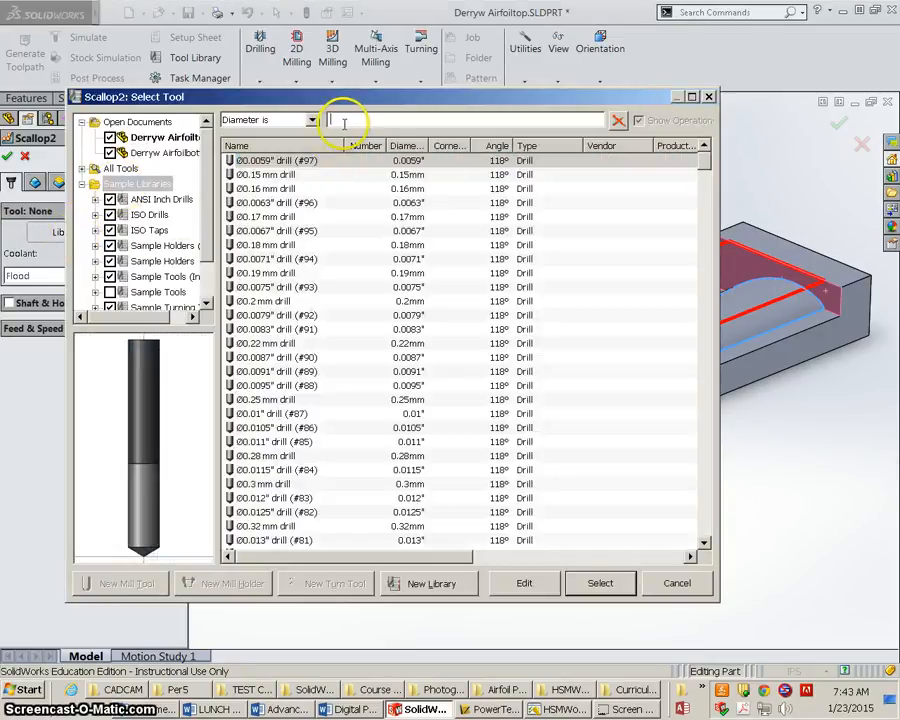
type(".5")
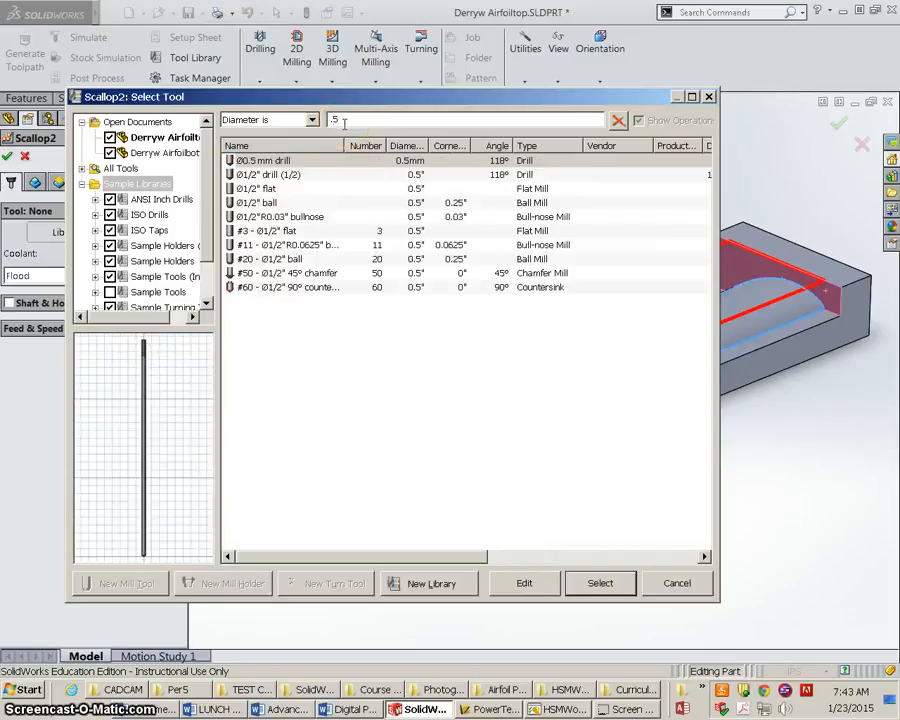
left_click(289, 203)
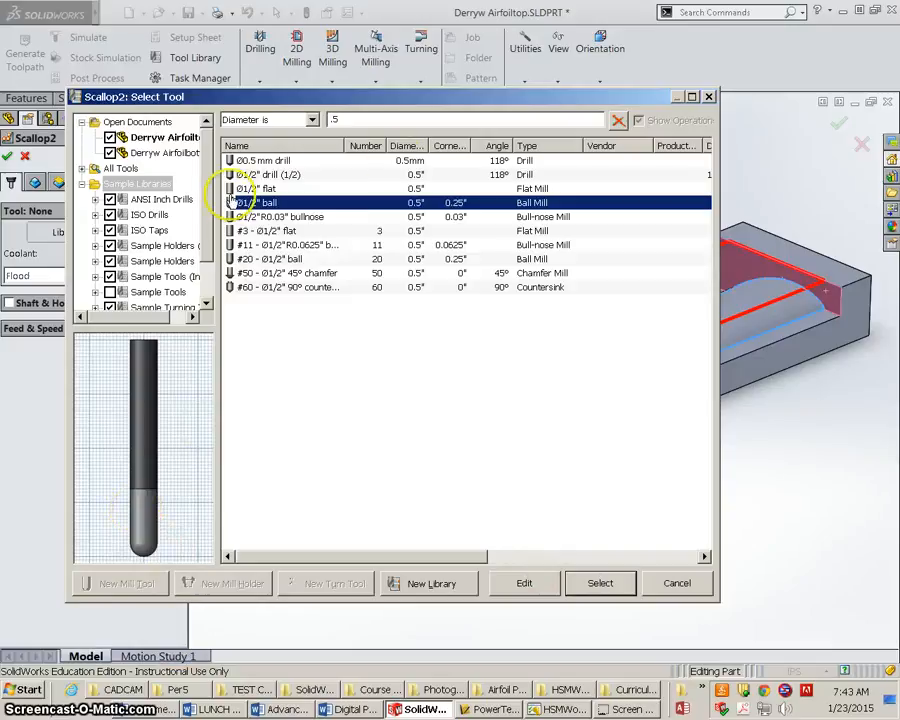
left_click(600, 583)
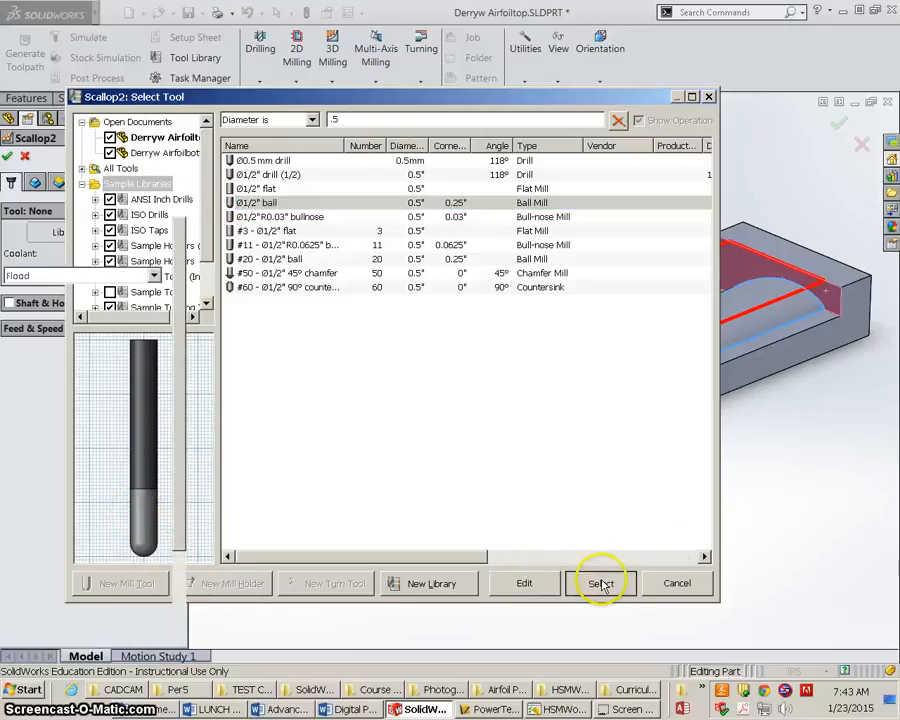
Step: Set the ball mill's spindle speed to 15000 rpm and its cutting feedrate to 60 in/min
scroll(173, 350, "down", 2)
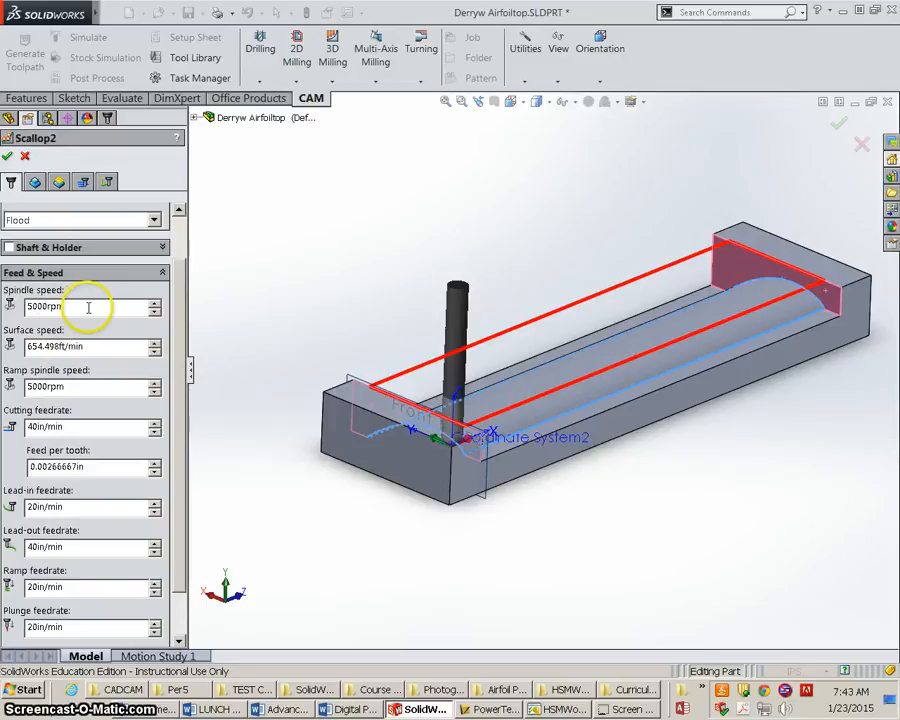
left_click_drag(71, 307, 18, 298)
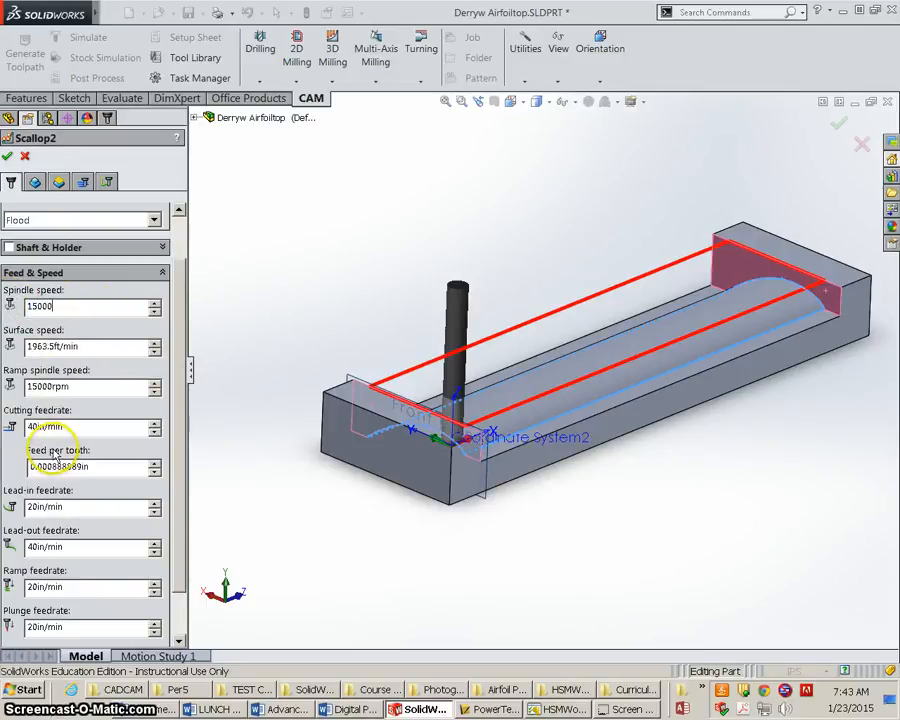
left_click_drag(88, 426, 25, 426)
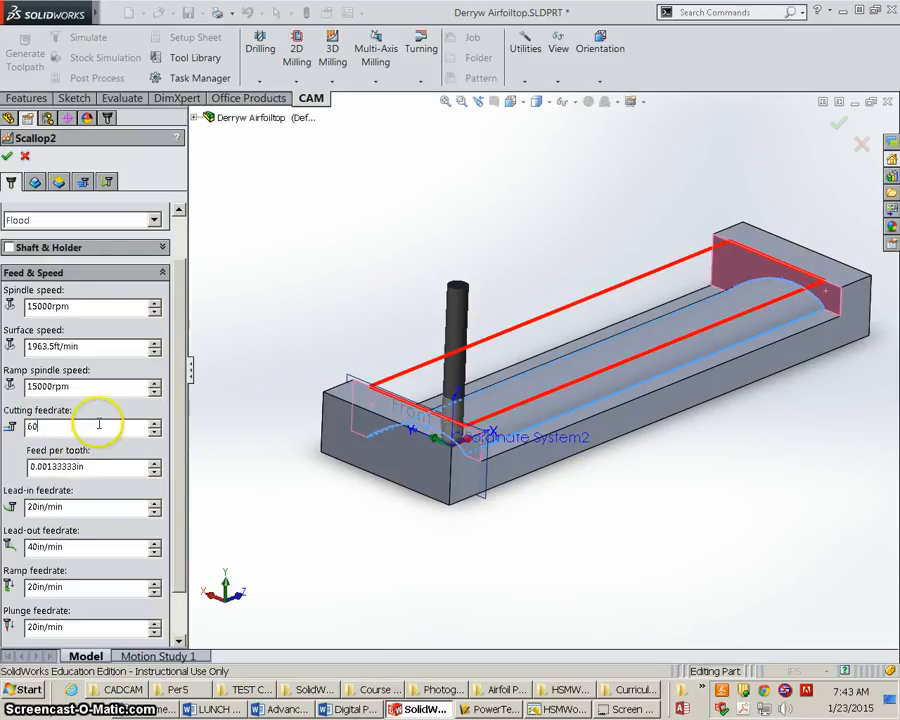
left_click(114, 509)
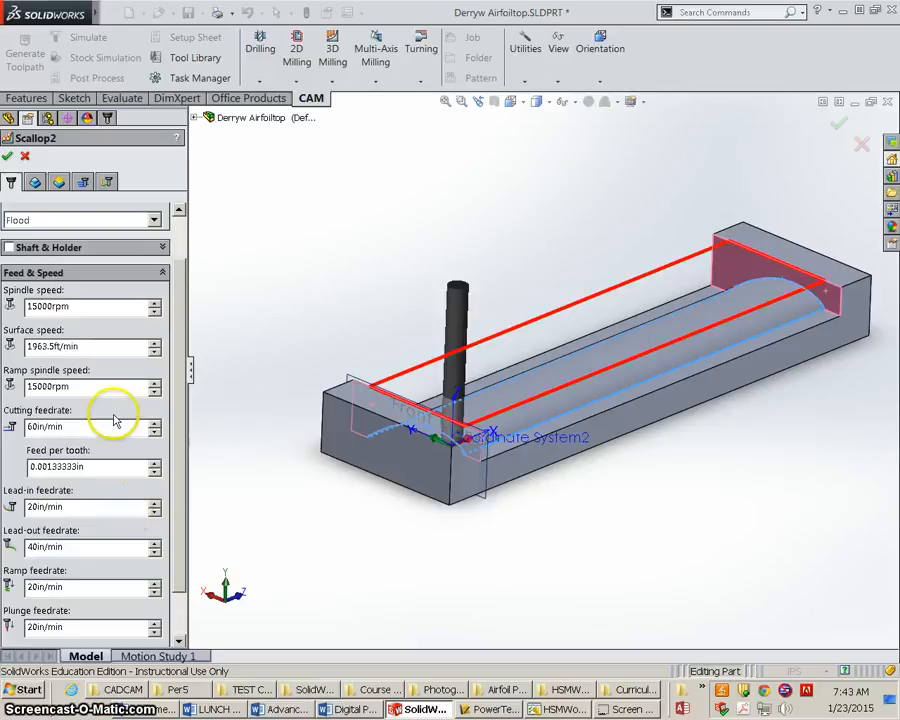
Step: Keep the default heights, set the Scallop stepover to 0.1 in and generate the toolpath
left_click(59, 183)
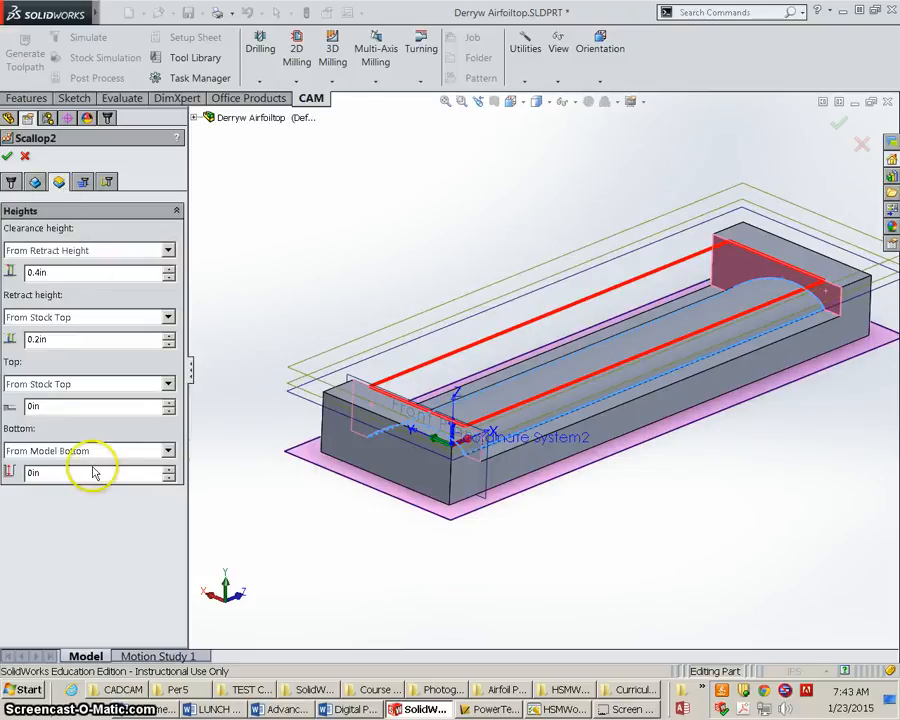
left_click(83, 182)
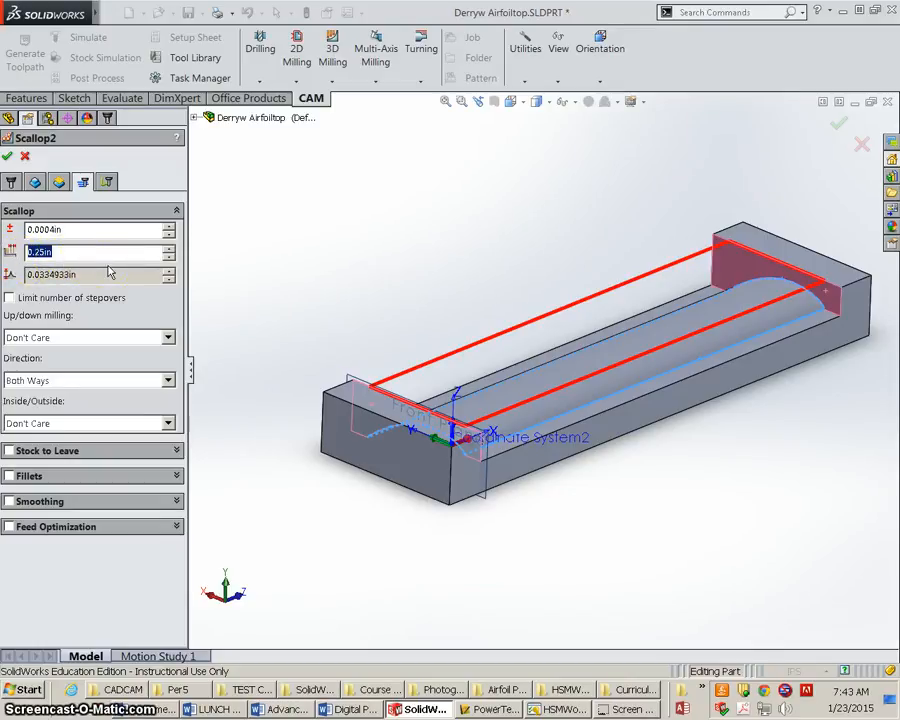
type(".1")
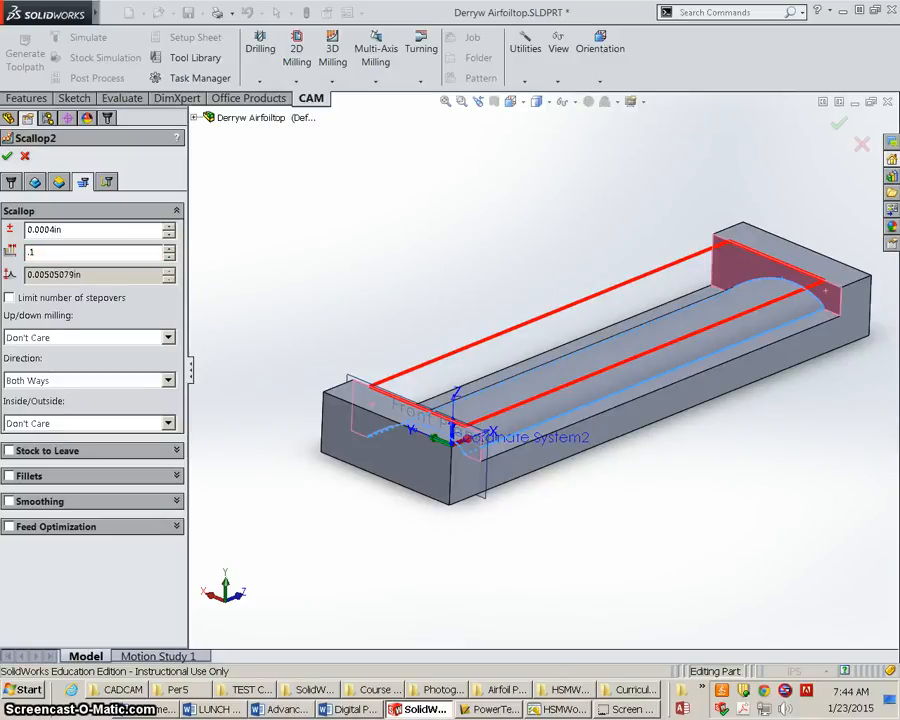
left_click(8, 157)
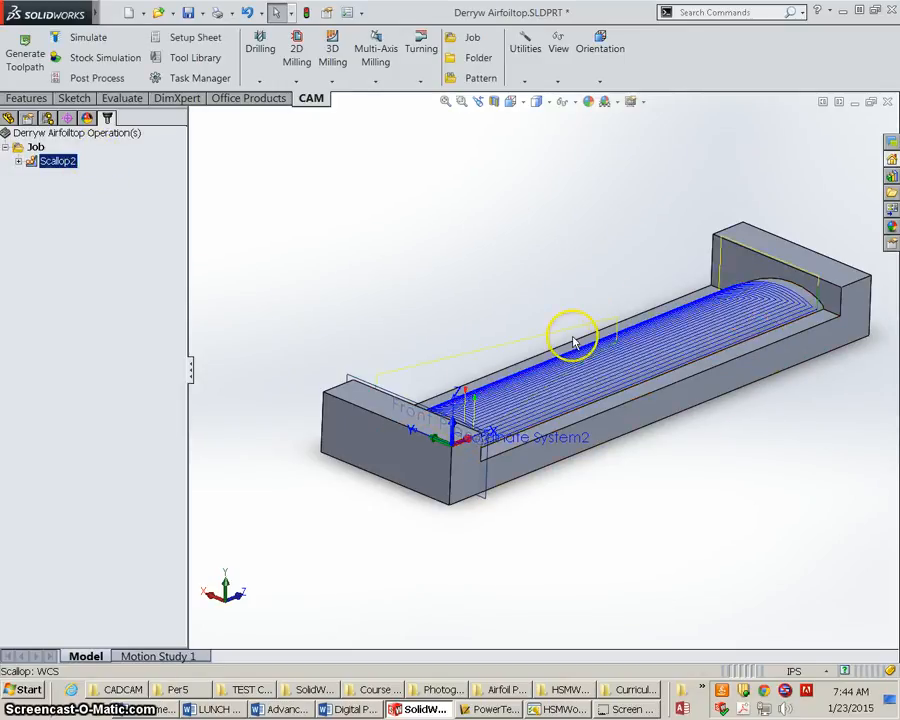
Step: Simulate the Scallop toolpath over the airfoil at an increased playback speed, then close the simulation
mouse_move(655, 365)
middle_mouse_down()
mouse_move(653, 358)
mouse_move(673, 376)
mouse_move(685, 408)
mouse_move(657, 364)
middle_mouse_up()
scroll(667, 376, "down", 4)
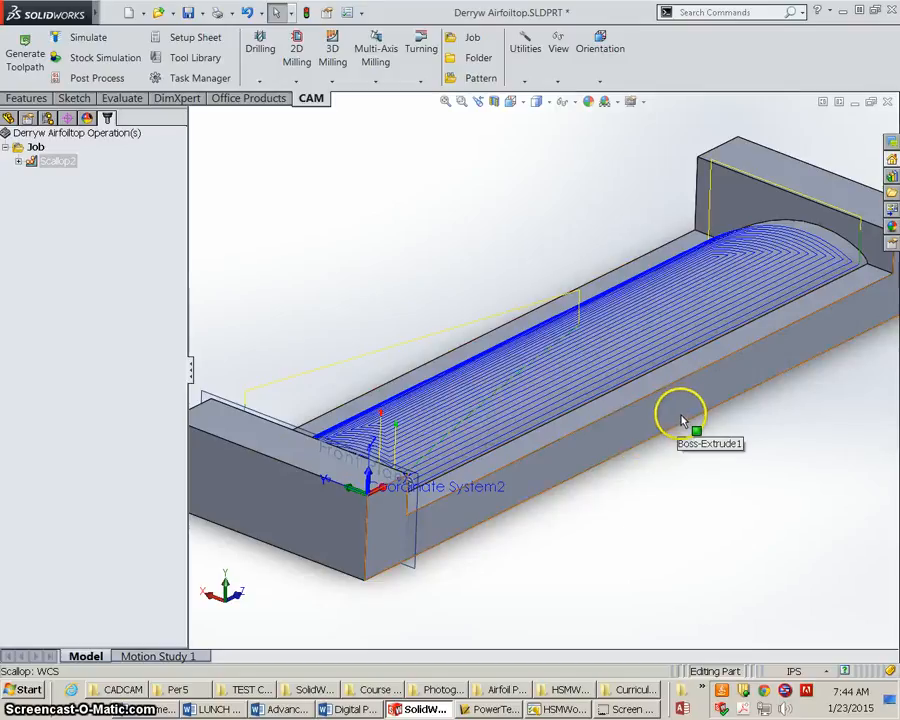
left_click(64, 34)
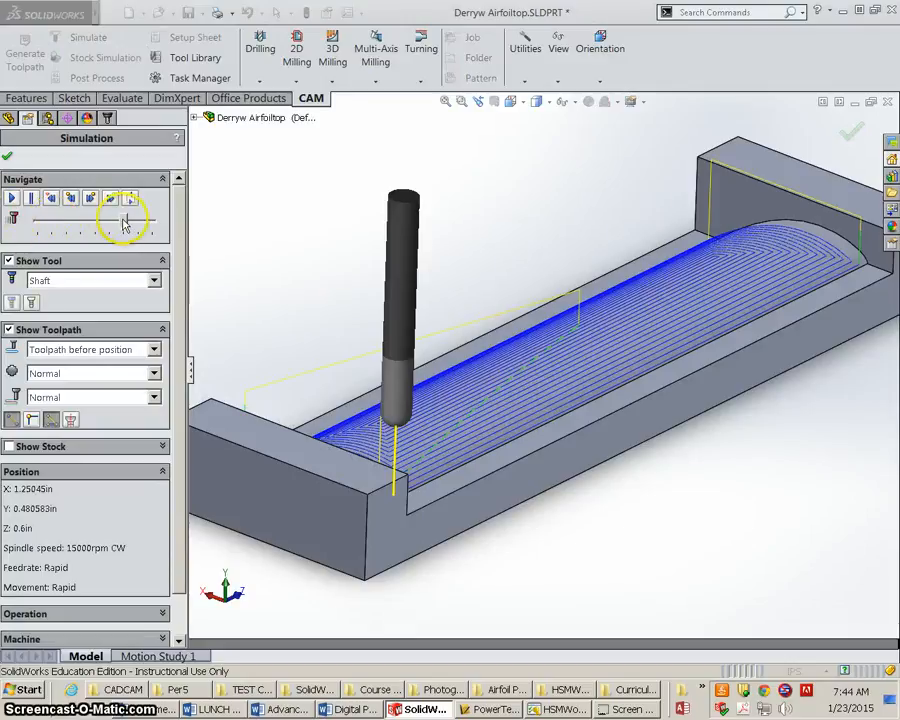
left_click_drag(124, 222, 140, 221)
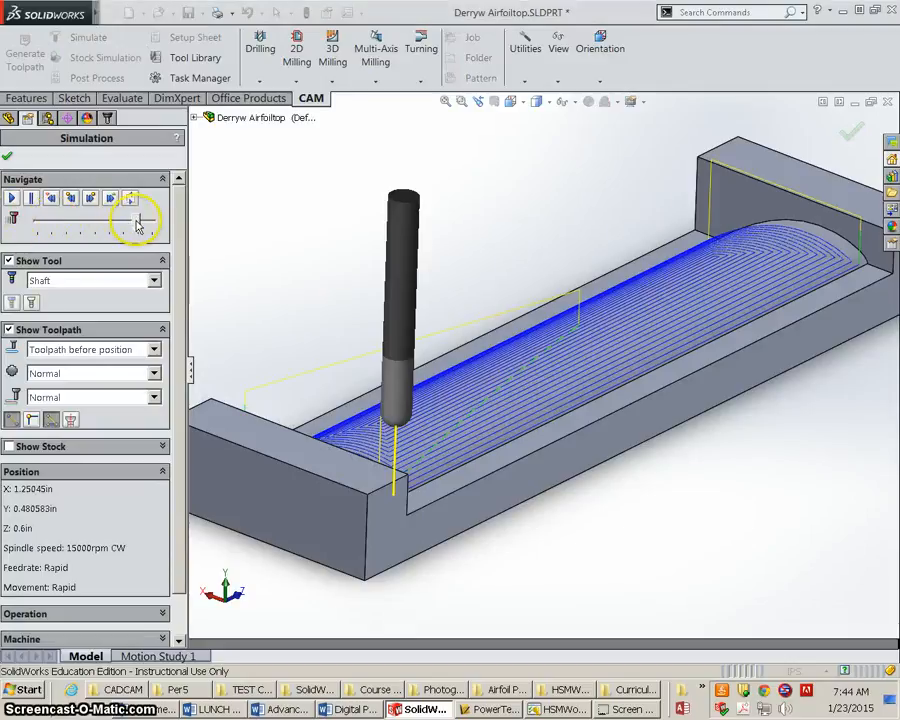
left_click(12, 201)
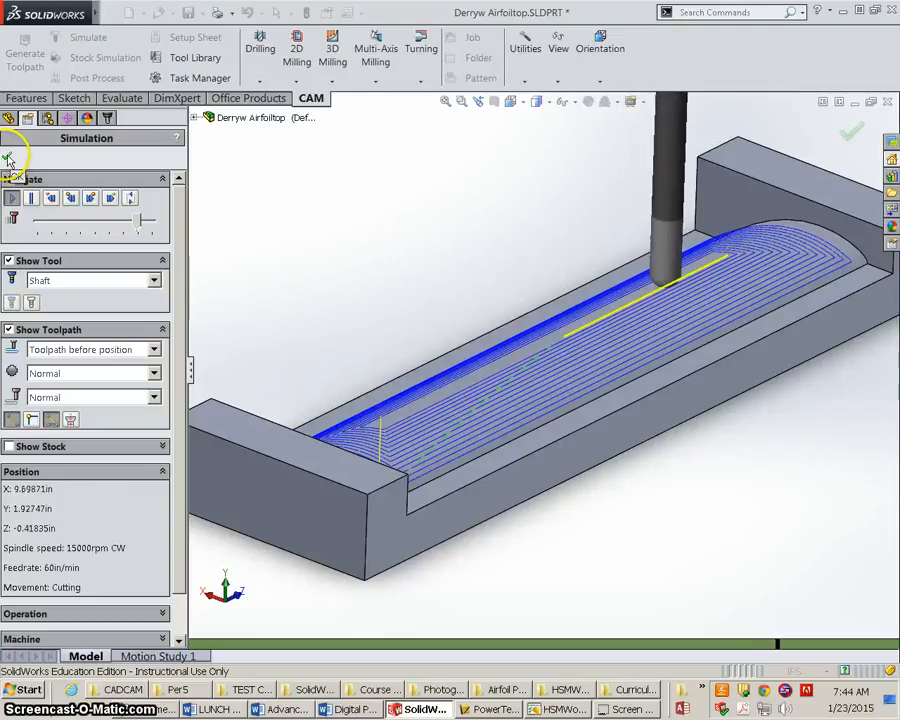
left_click(8, 160)
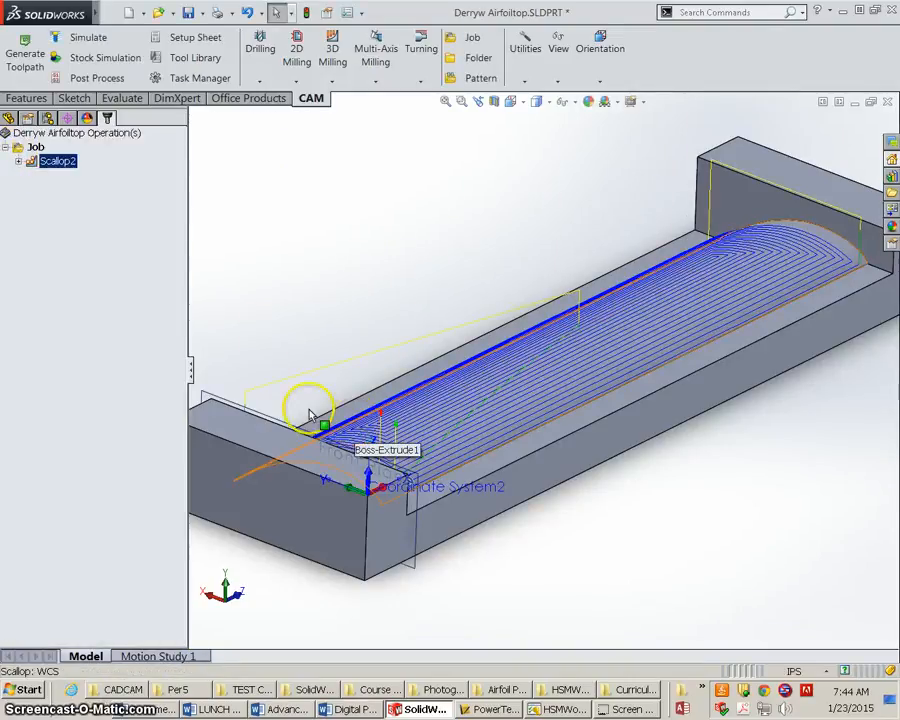
Step: Start post processing the Scallop operation with the shopbot.cps - ShopBot OpenSBP post configuration
left_click(79, 79)
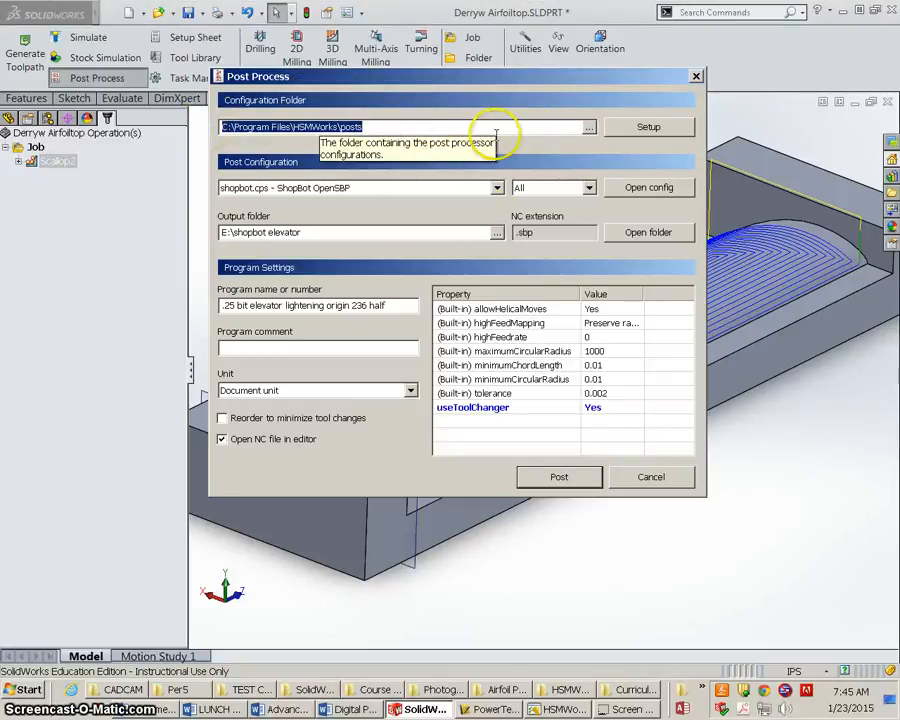
left_click(500, 186)
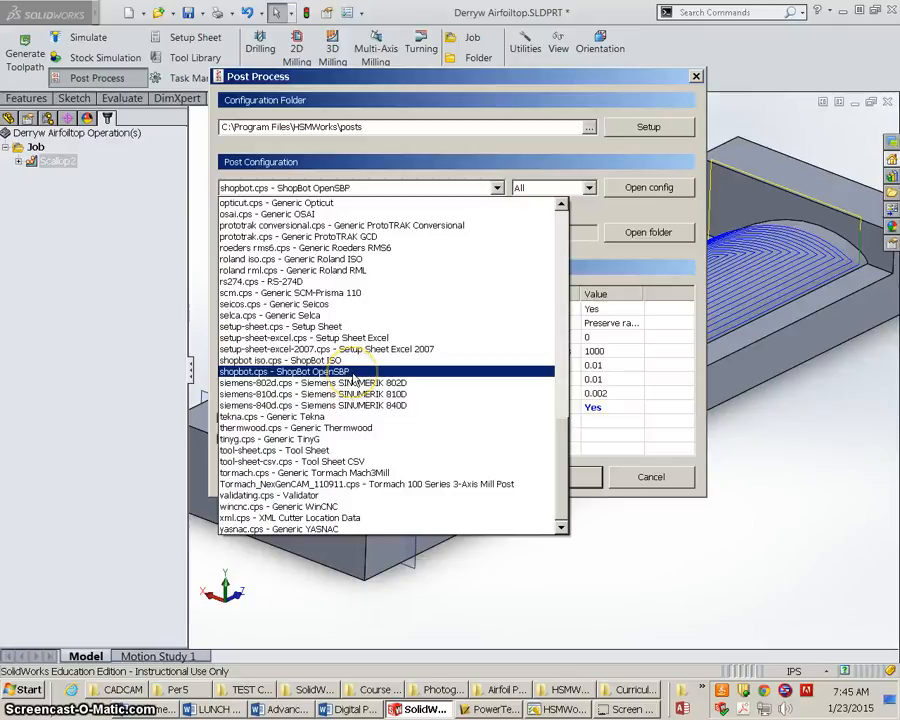
left_click(353, 372)
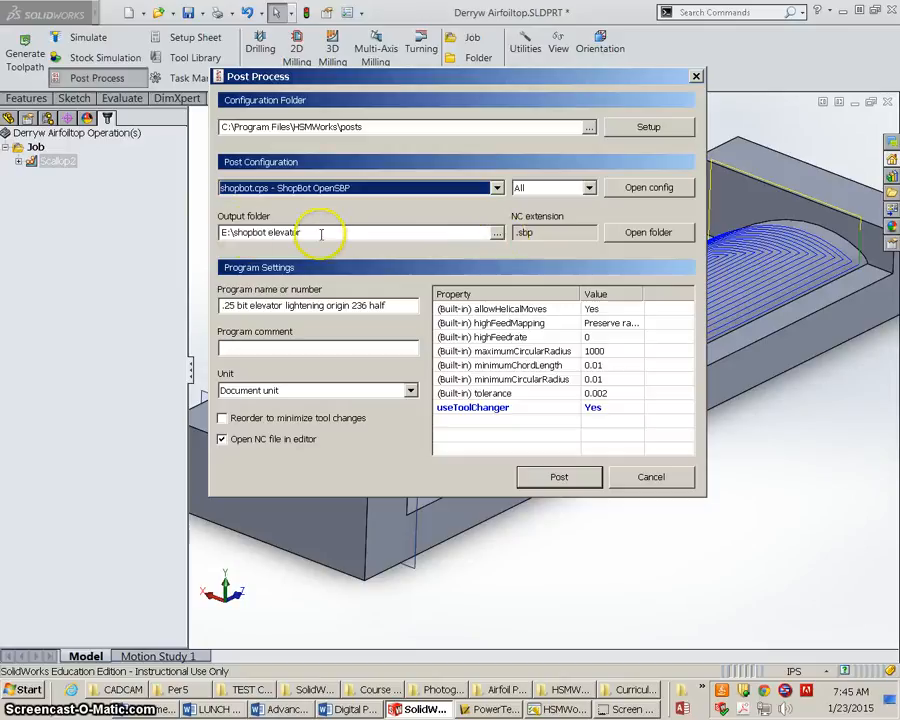
Step: Browse for the post output folder to Airfoil Project, inside the teacher's folder under LOLHS on the StudentShare (S:) drive
left_click(497, 233)
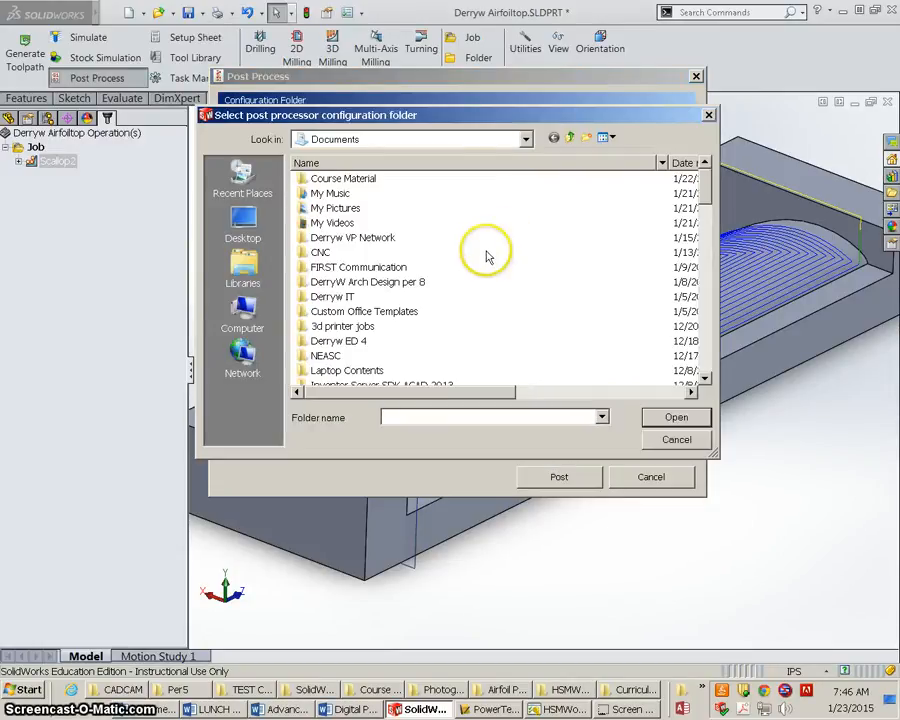
left_click(238, 310)
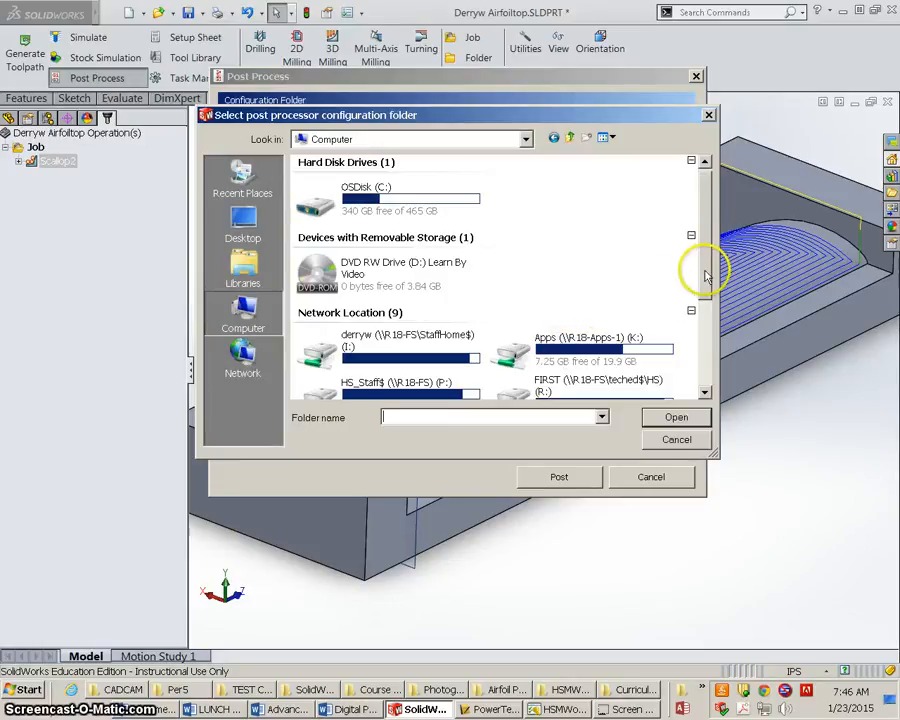
left_click_drag(702, 272, 708, 357)
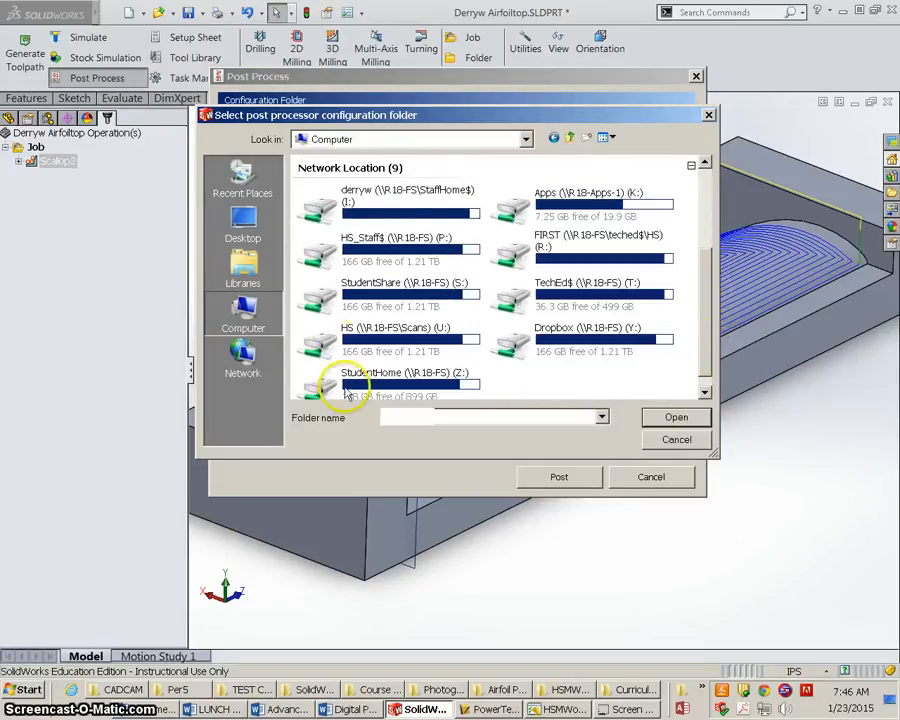
double_click(312, 307)
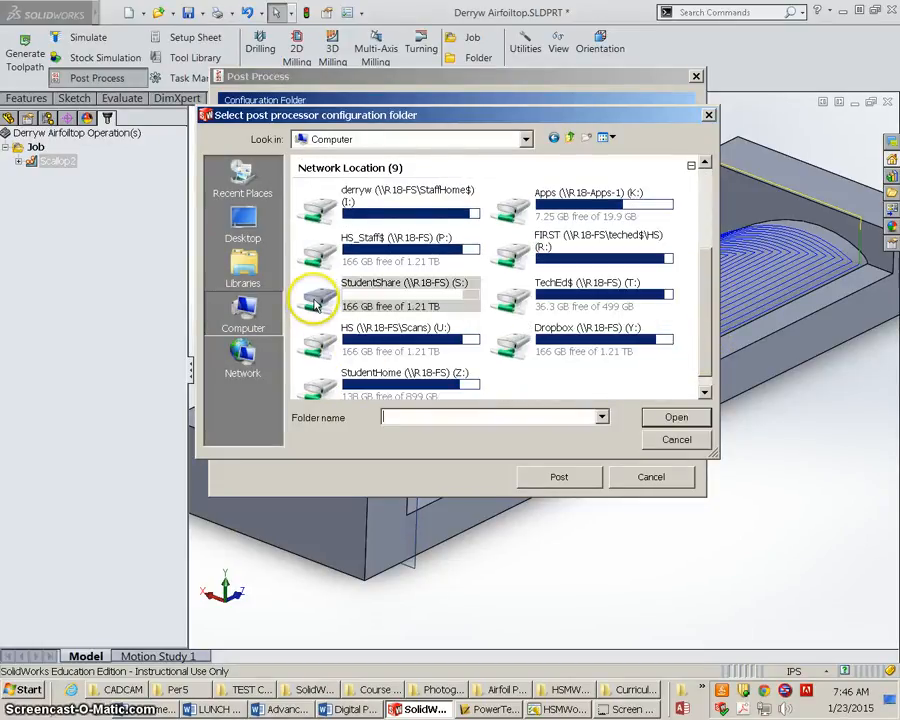
scroll(357, 297, "down", 10)
scroll(350, 320, "down", 1)
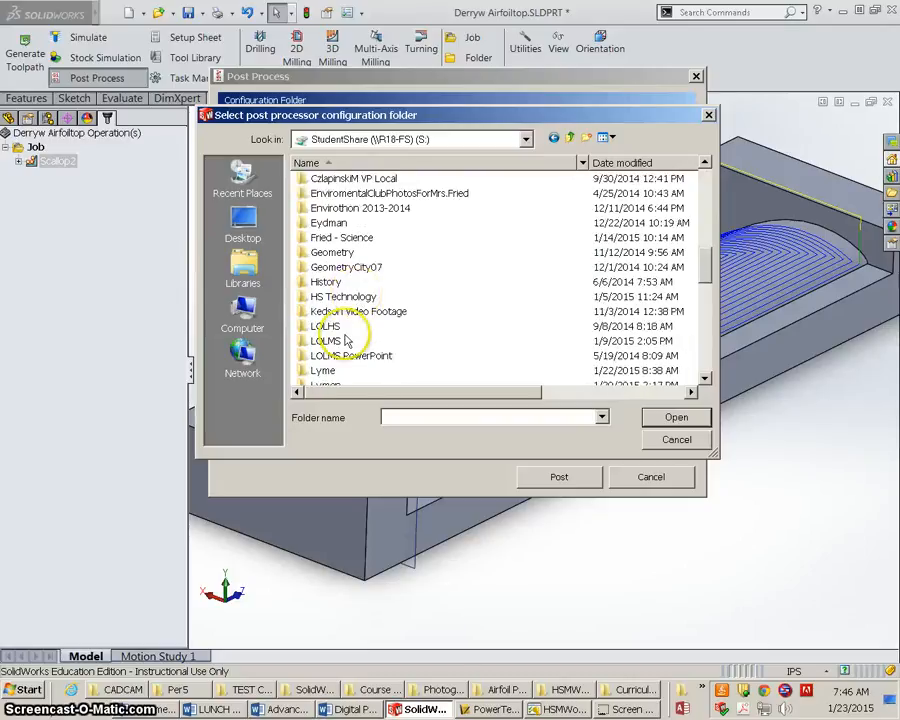
double_click(332, 326)
scroll(400, 260, "down", 1)
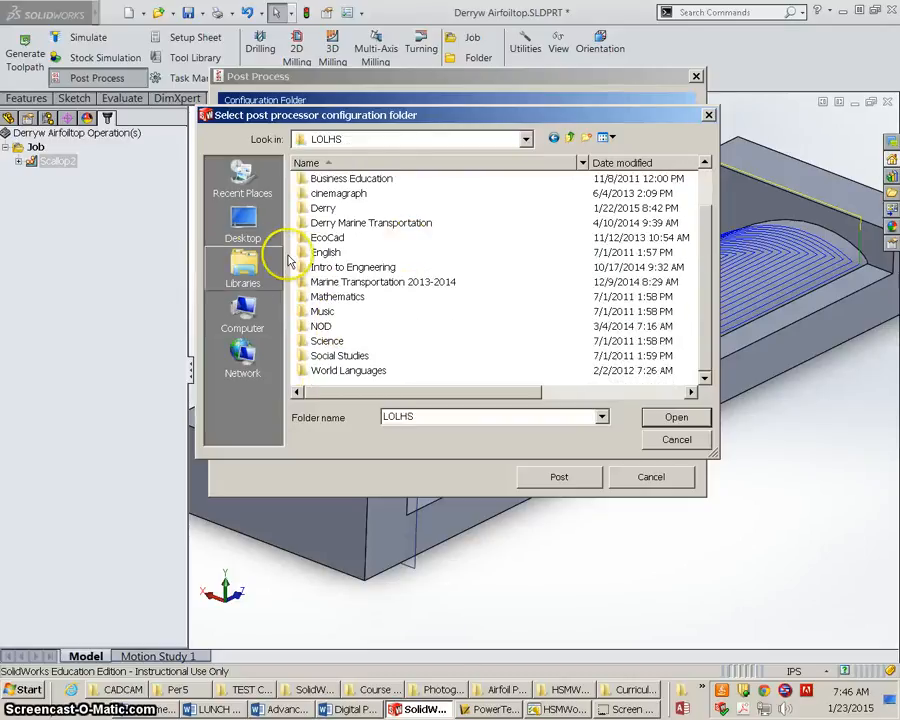
double_click(326, 207)
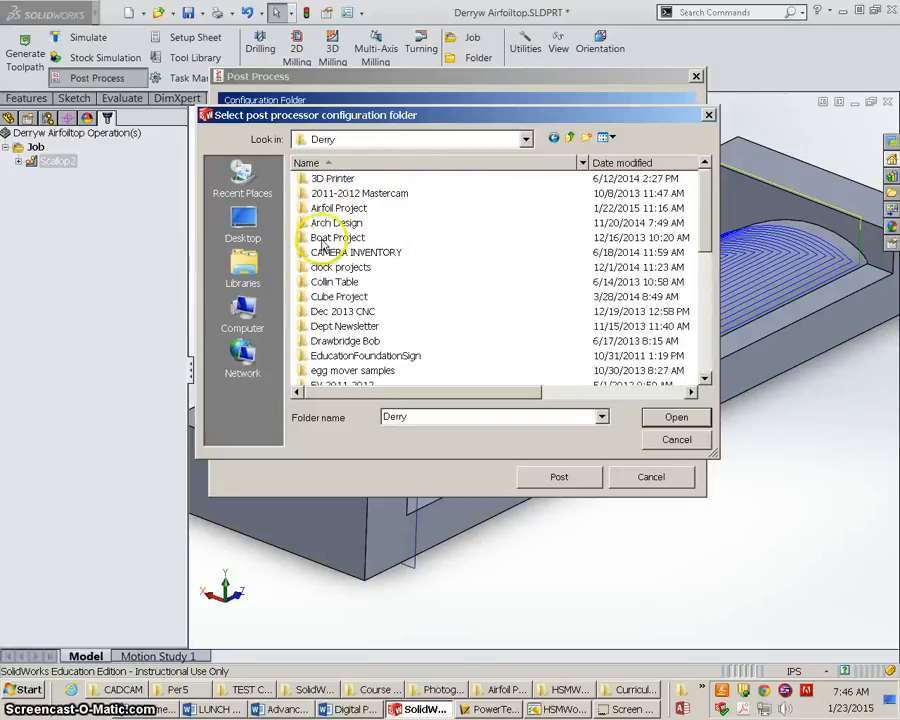
left_click(358, 210)
double_click(358, 208)
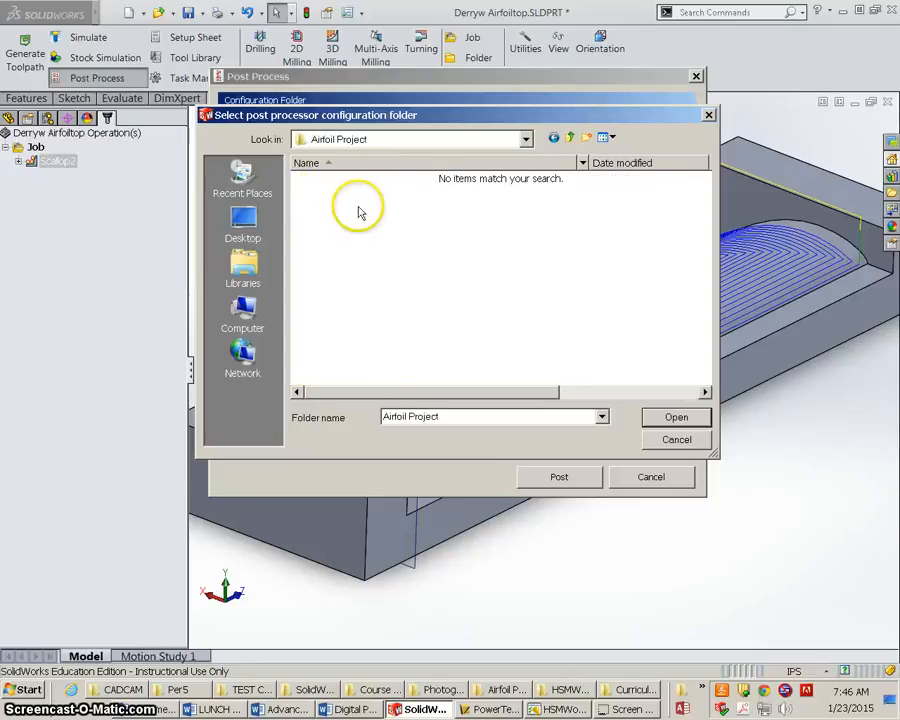
Step: Create a new folder named Airfoil Tops inside Airfoil Project and set it as the output folder
left_click(587, 138)
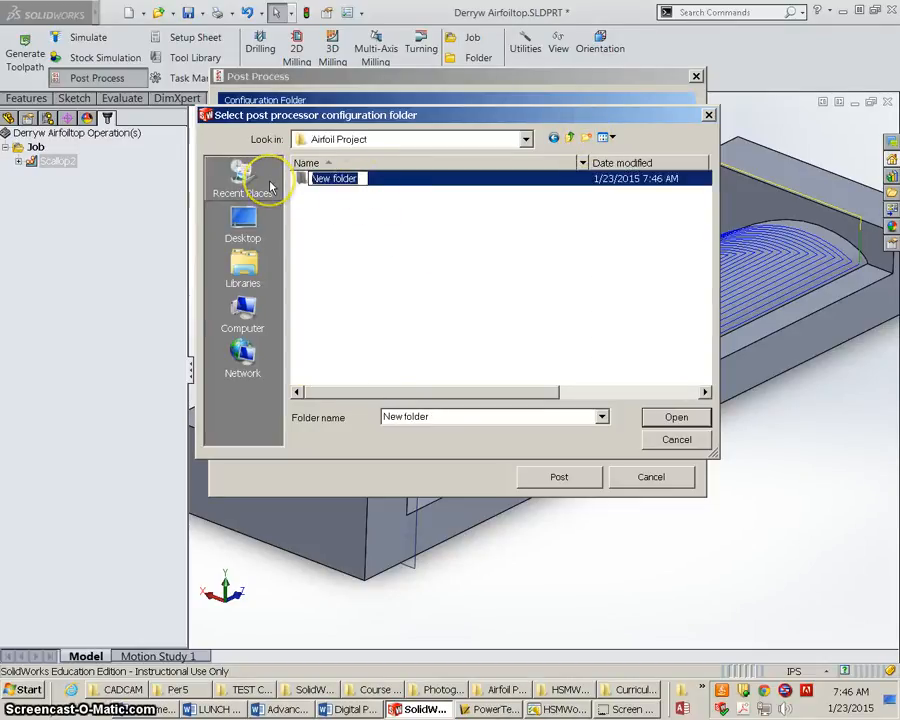
type("Air")
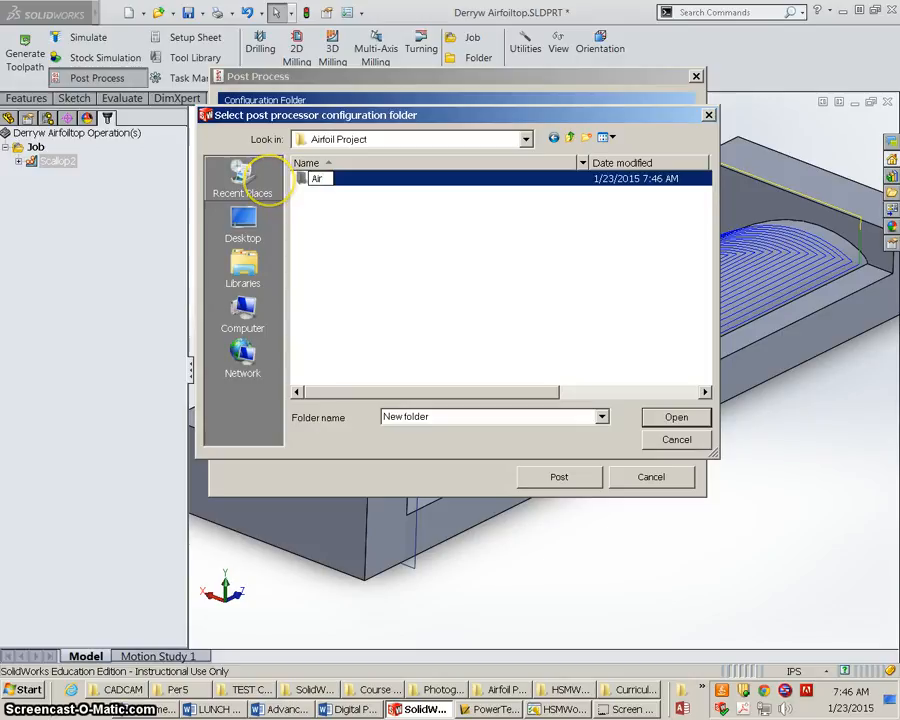
type("foil Tops")
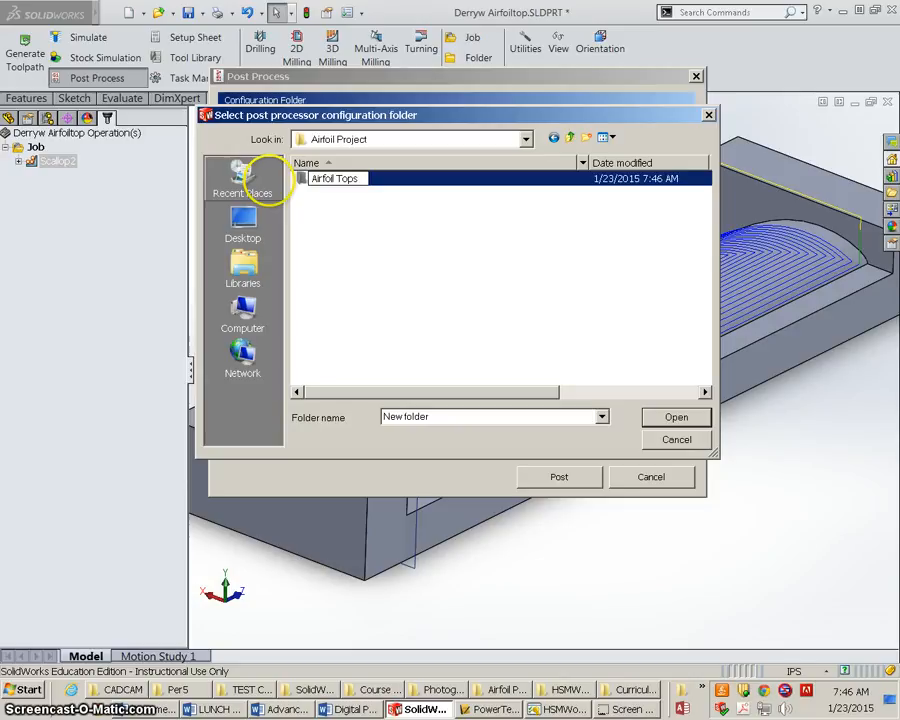
key("Return")
double_click(312, 180)
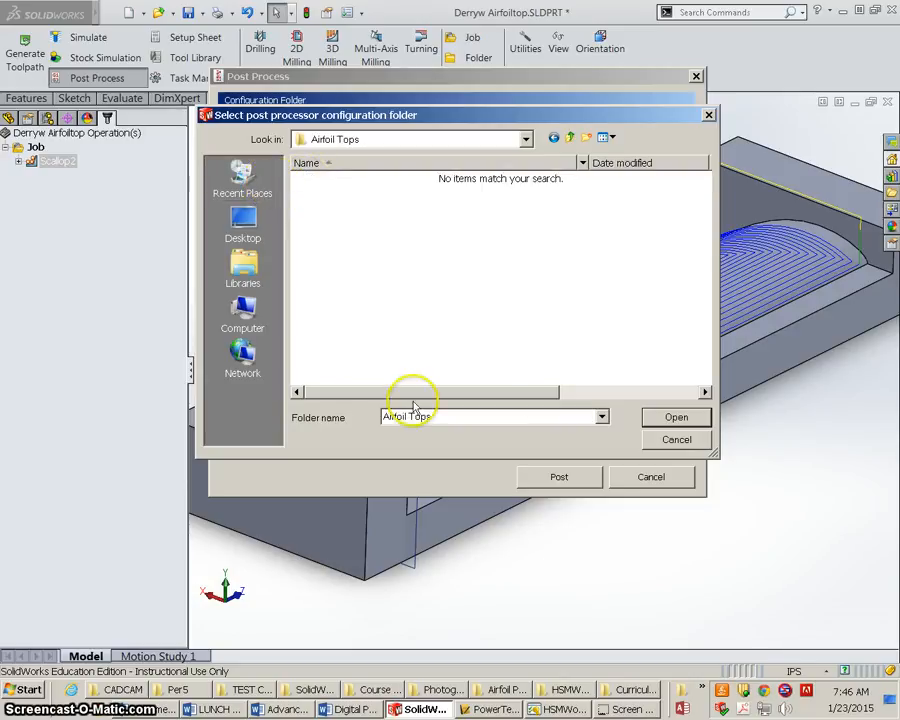
left_click(673, 417)
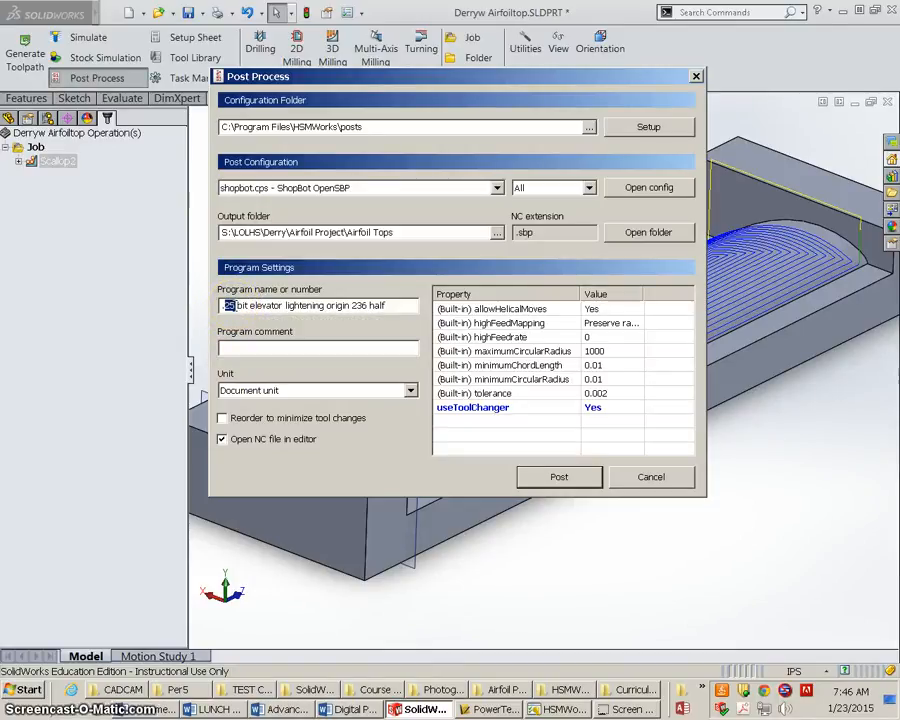
Step: Name the program ".5 bit ballend" followed by the owner's name and "Airfoil Top", and post it as an .sbp file in Airfoil Tops
type(".5")
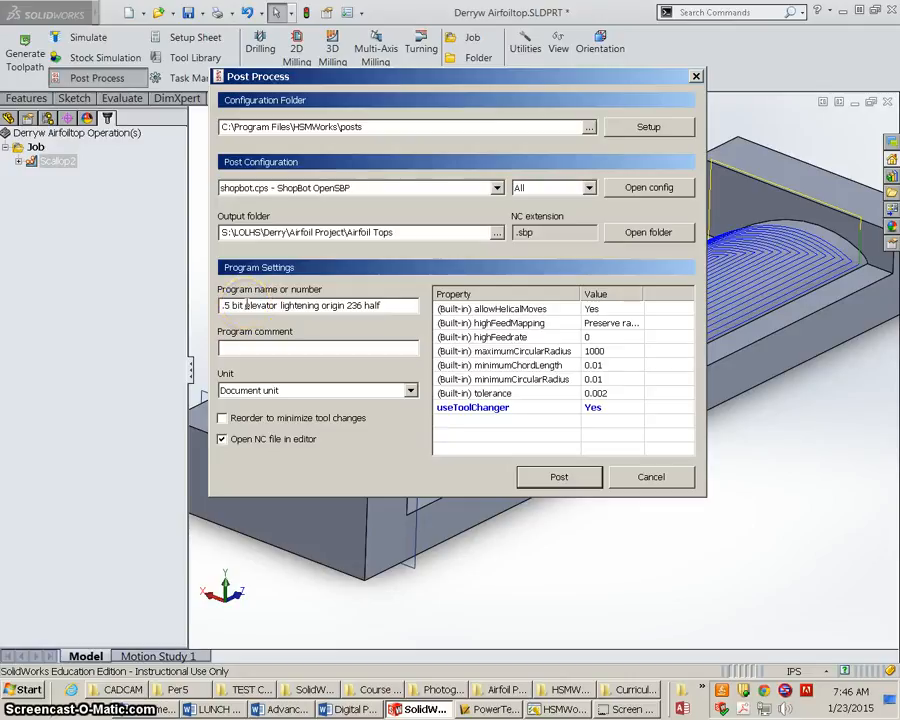
left_click(246, 305)
type("bal")
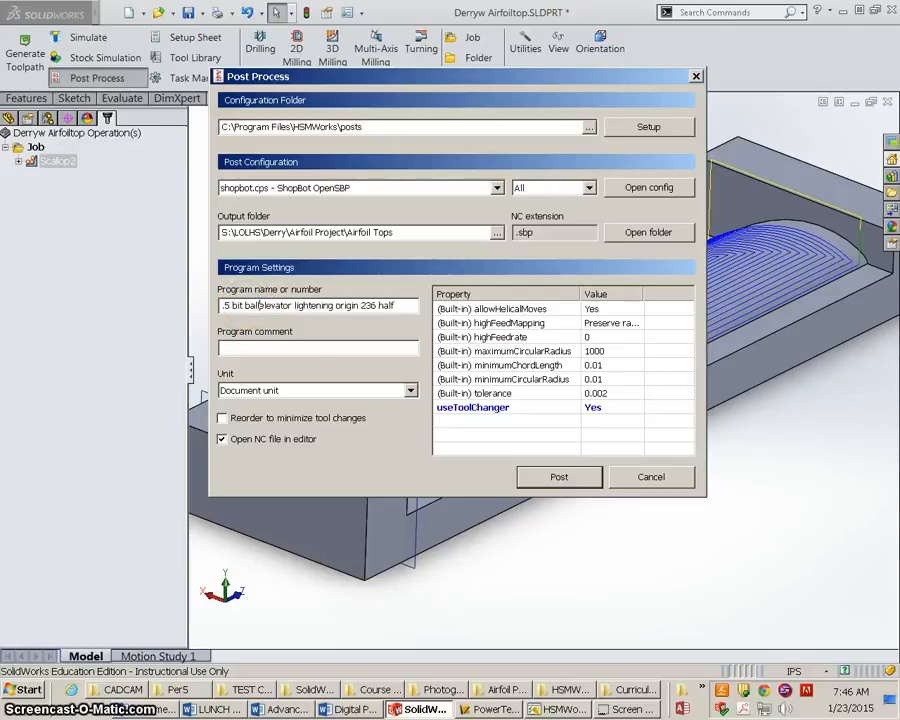
type("lend")
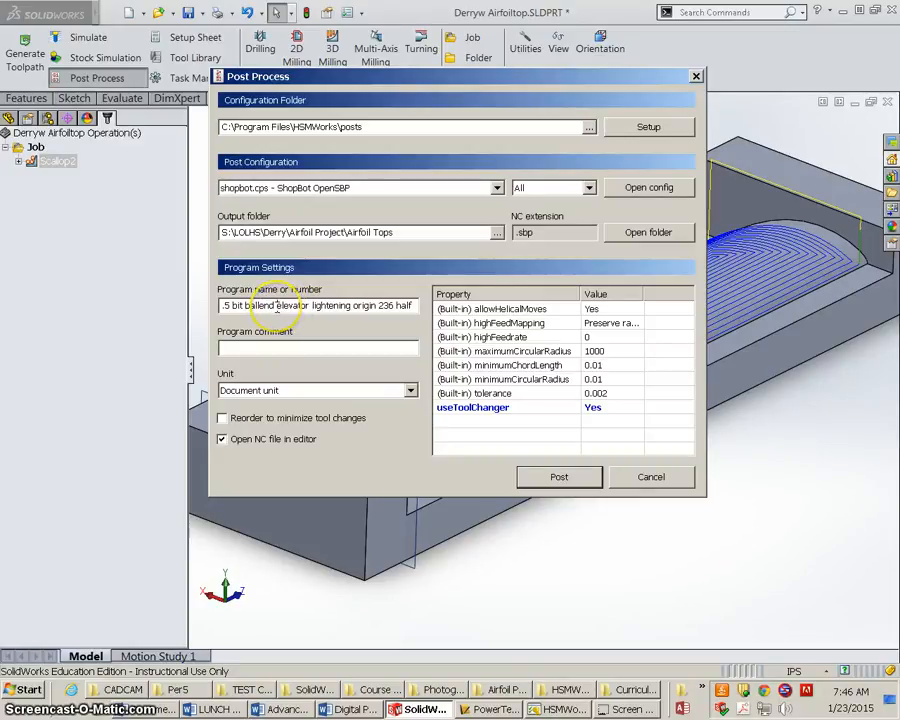
left_click_drag(279, 307, 420, 310)
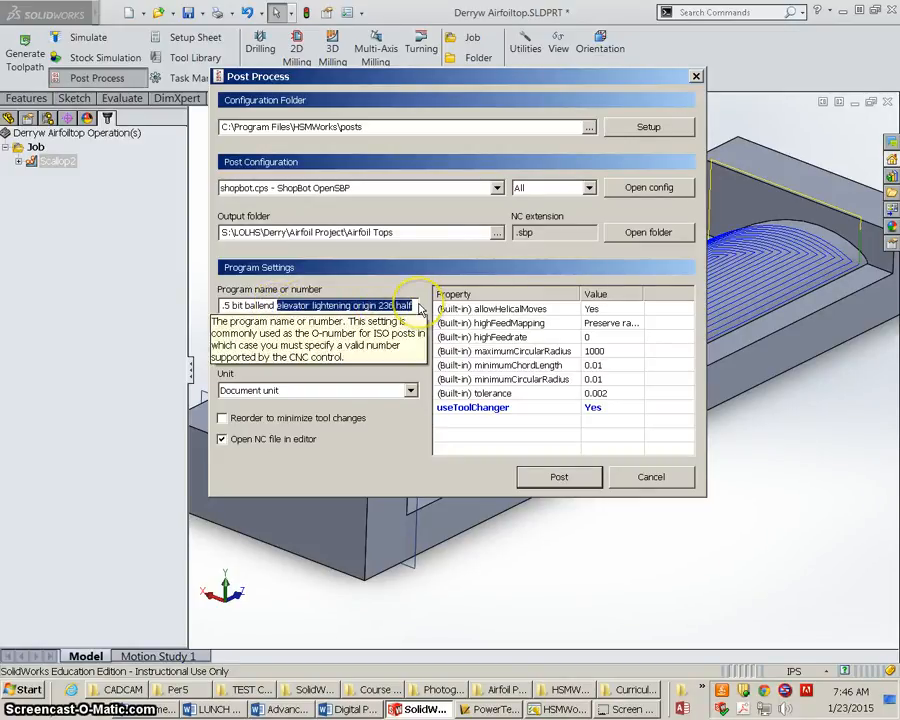
type("Derryw Airfoil Top")
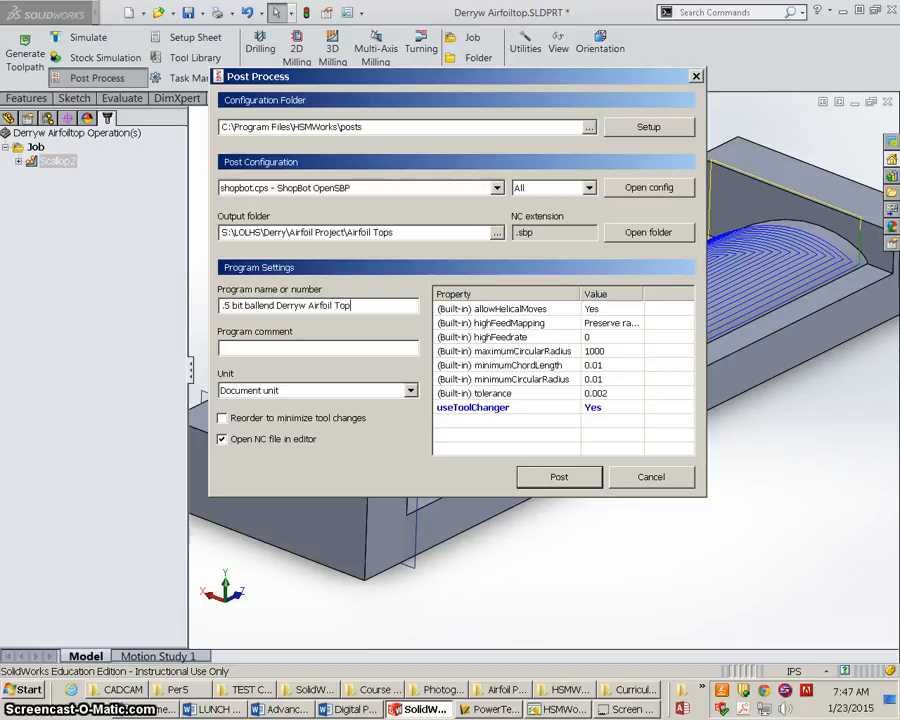
left_click(561, 476)
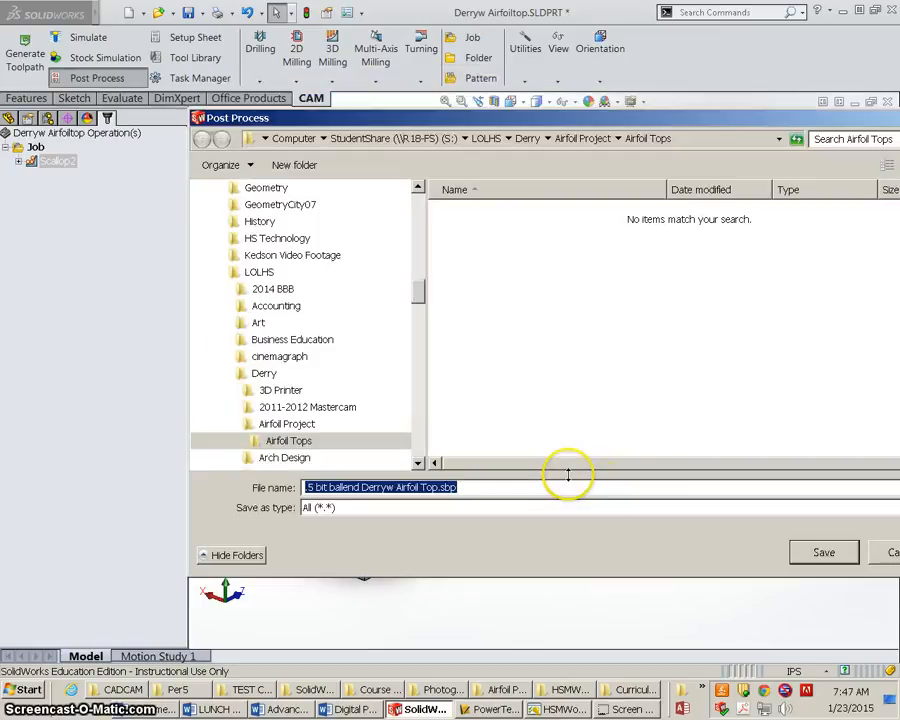
left_click(823, 553)
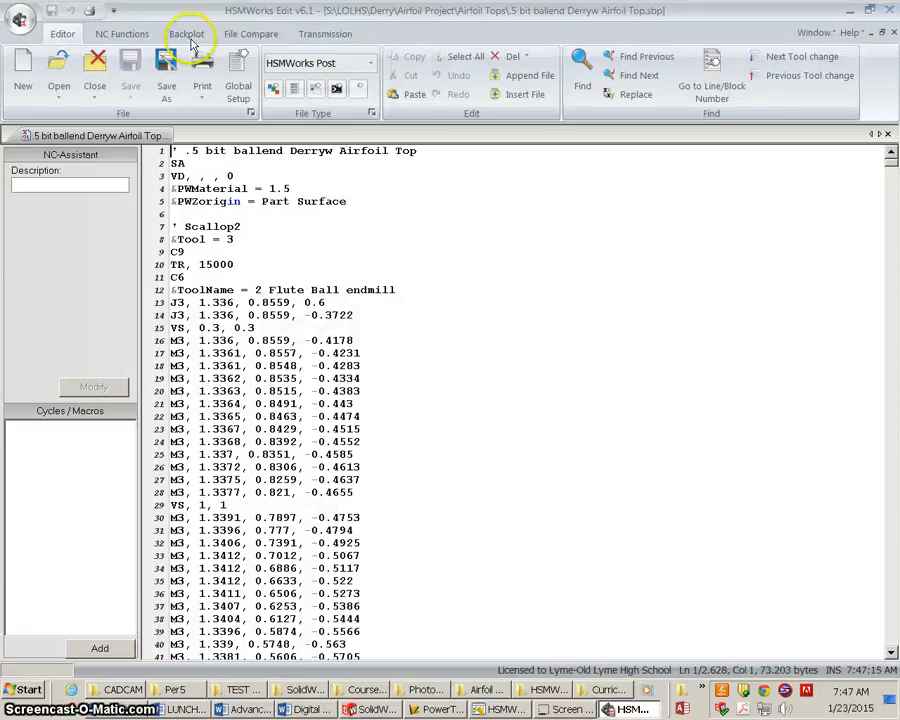
Step: Review the posted ShopBot code, close the NC editor and save the airfoil part
scroll(400, 385, "down", 17)
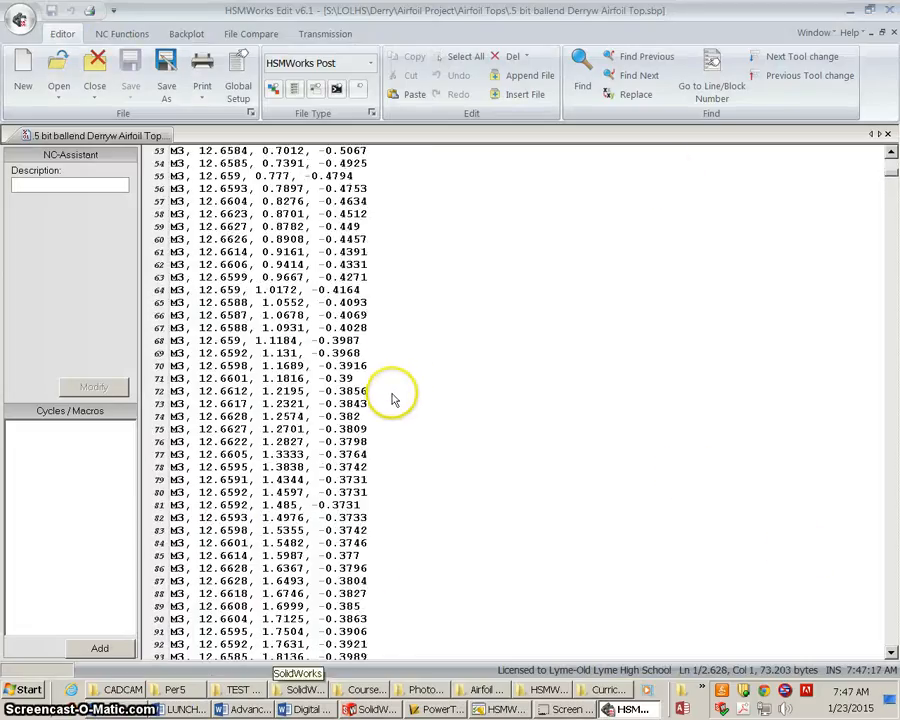
scroll(393, 399, "down", 20)
scroll(395, 403, "up", 19)
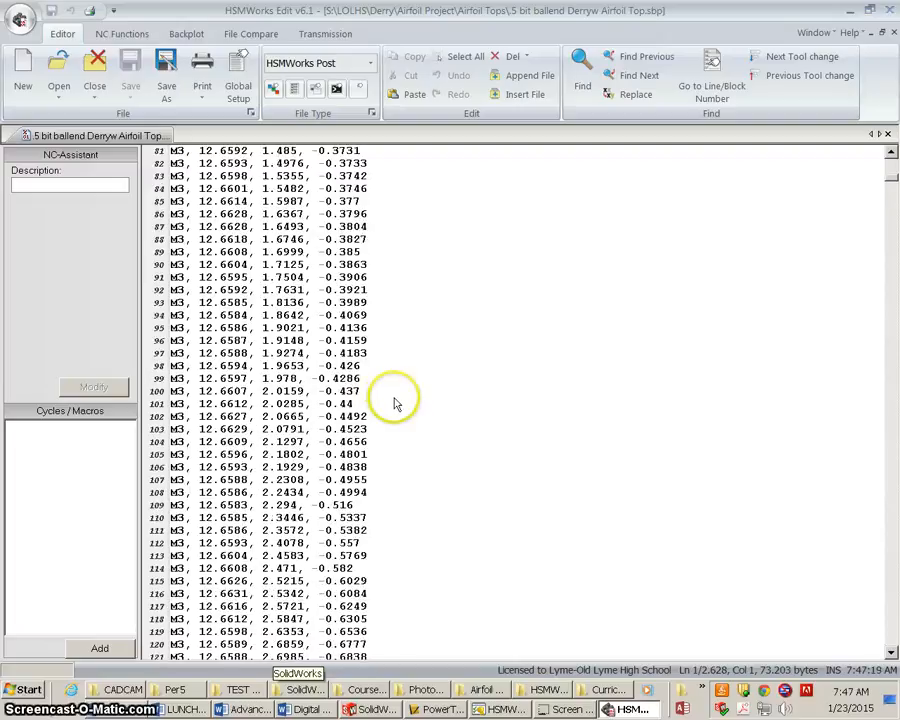
scroll(395, 403, "up", 20)
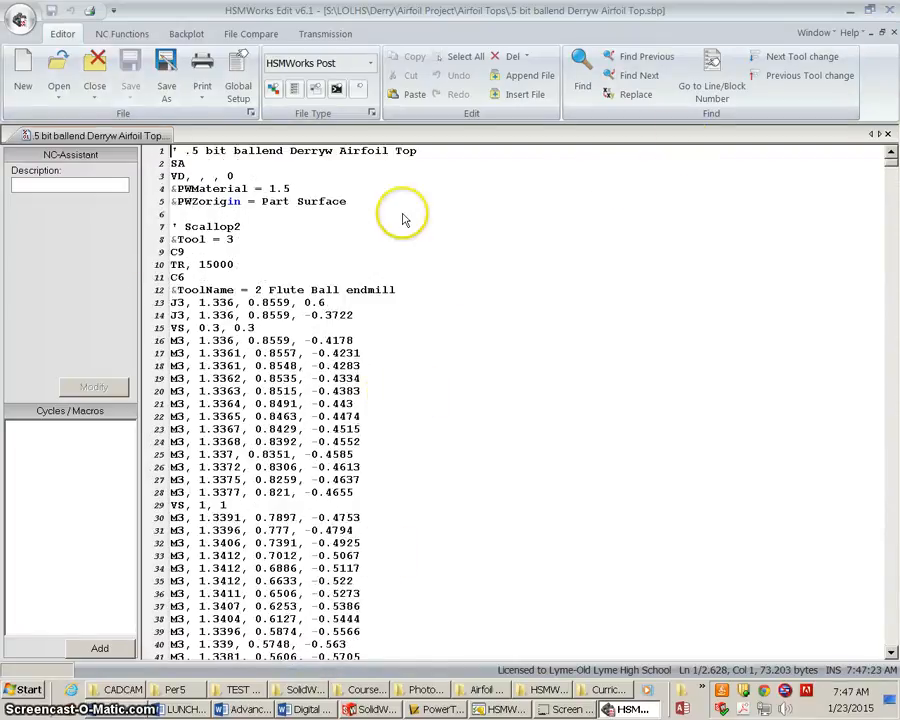
left_click(888, 10)
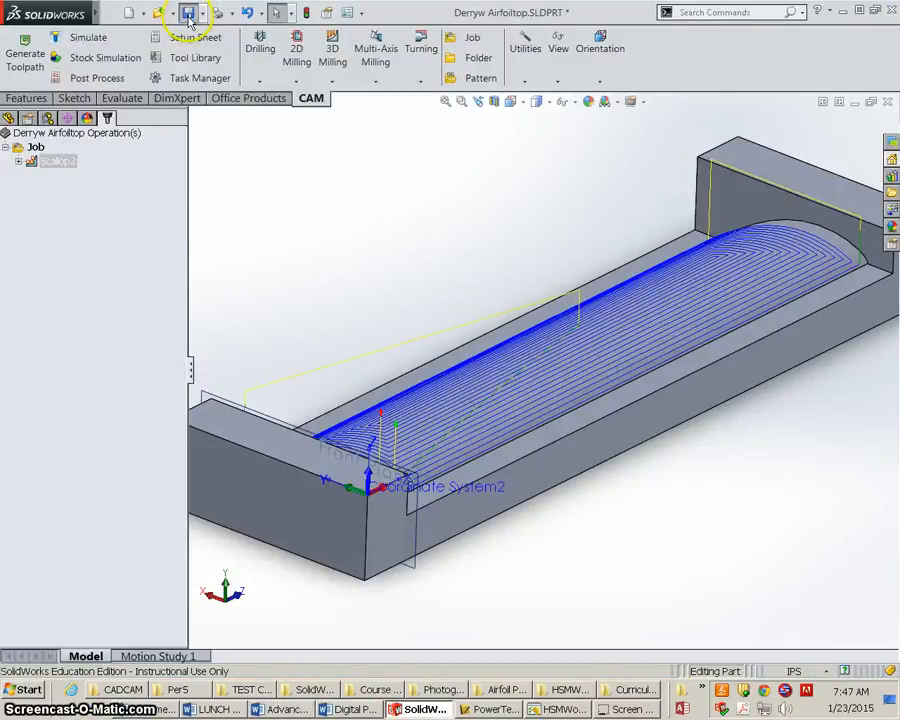
left_click(189, 17)
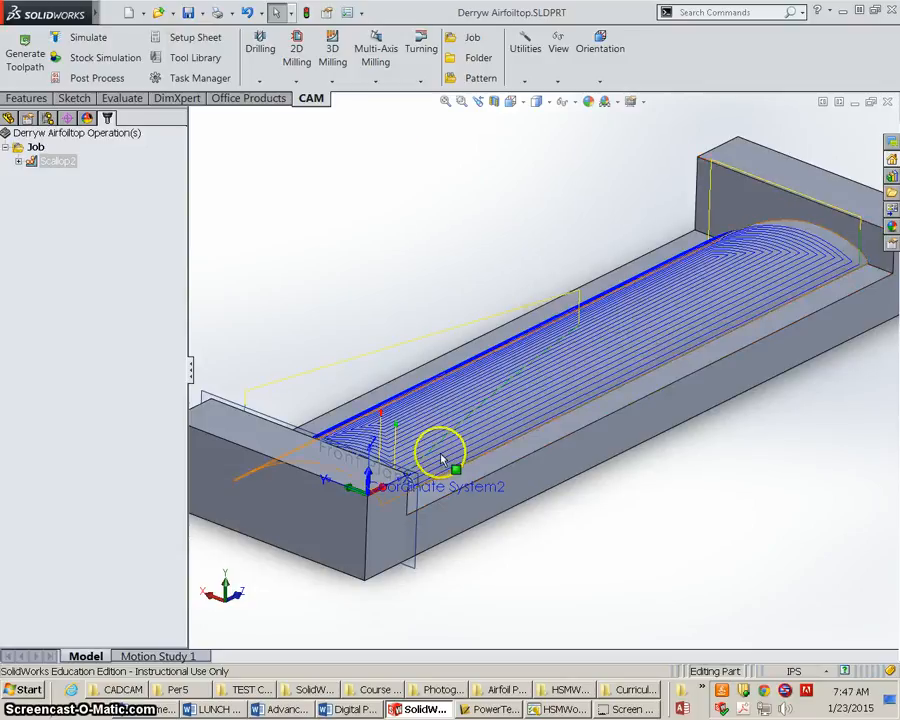